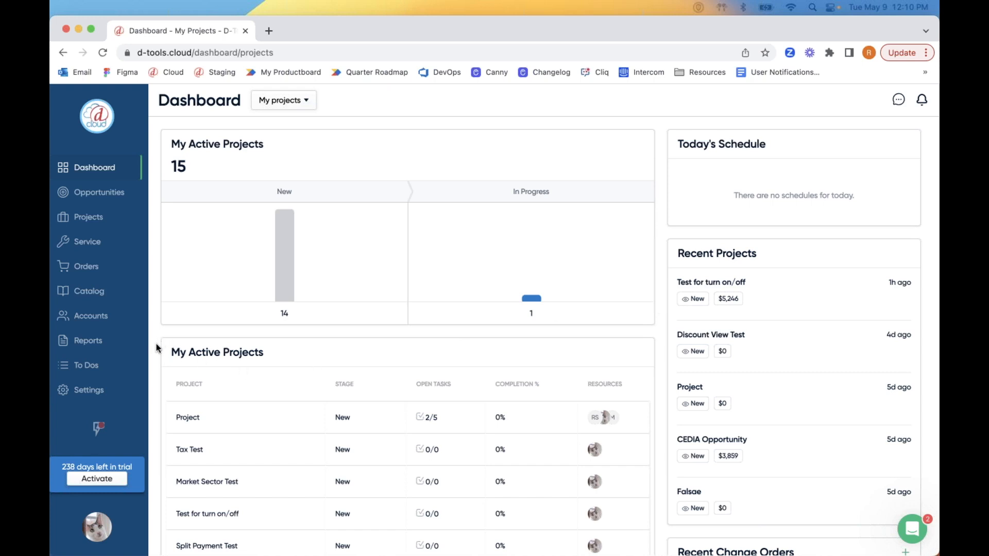
Open Settings > Service > Plan Terms & Conditions to view the Test SP - Gold and Silver Plan terms.
click(97, 395)
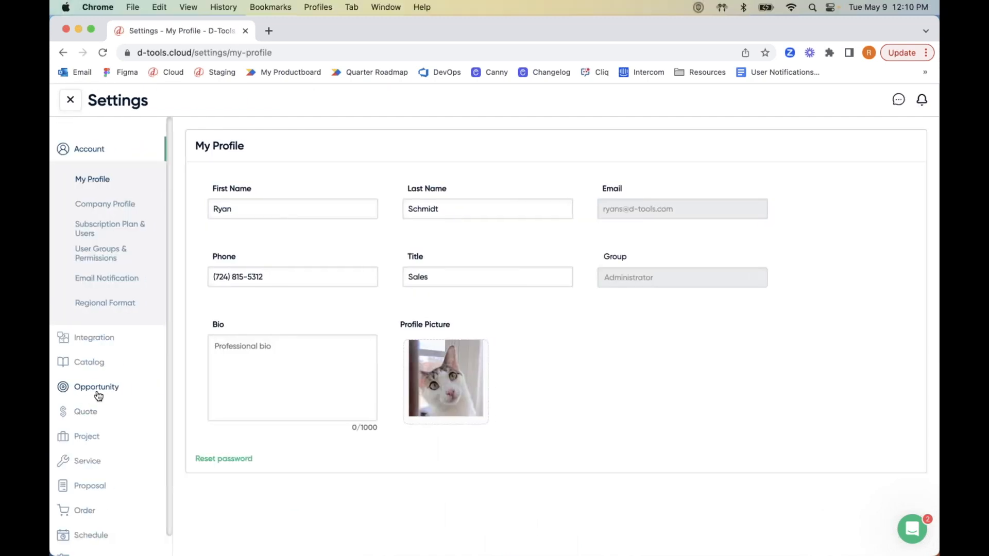
click(104, 462)
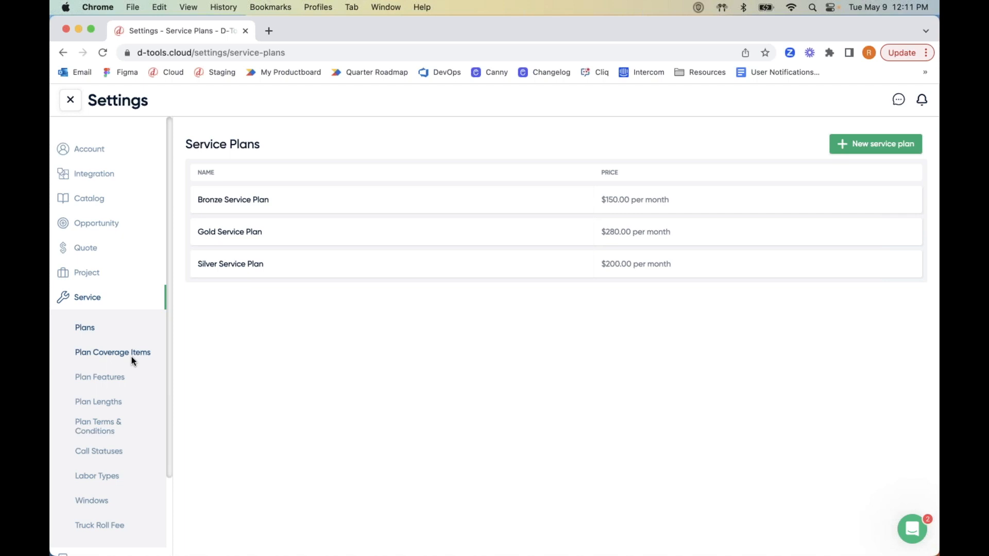
click(117, 431)
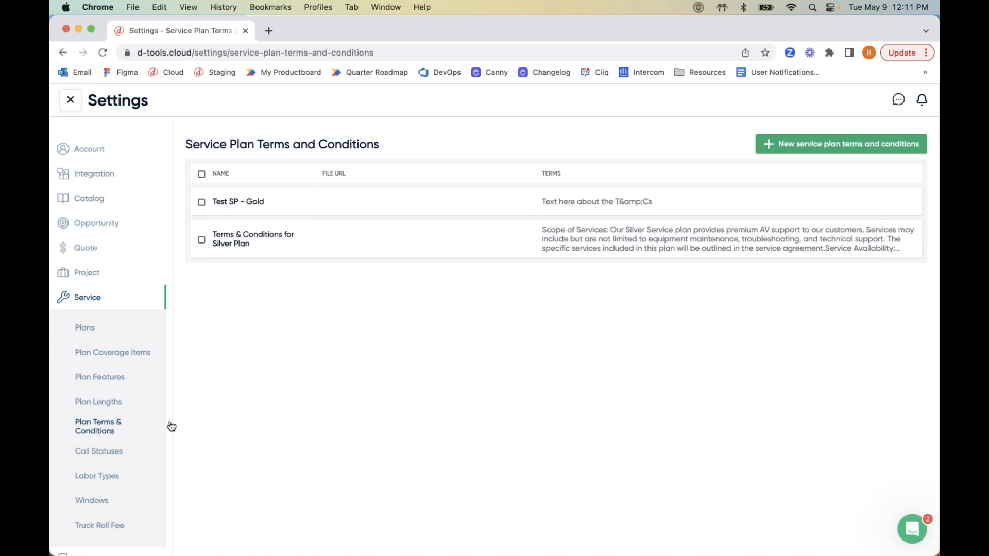
Review the 12, 24 and 36 month plan lengths, cancel a new length, and view Plan Features.
click(108, 408)
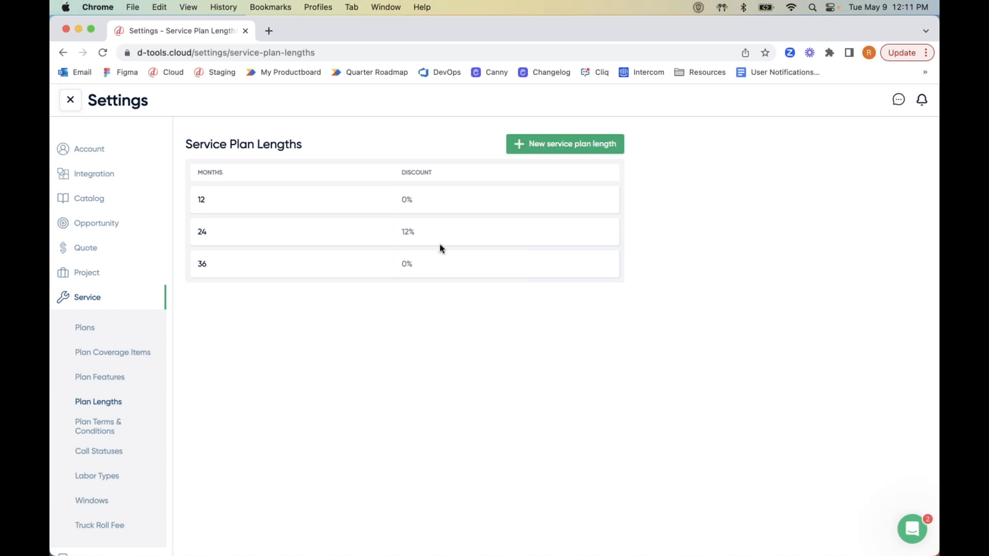
click(527, 144)
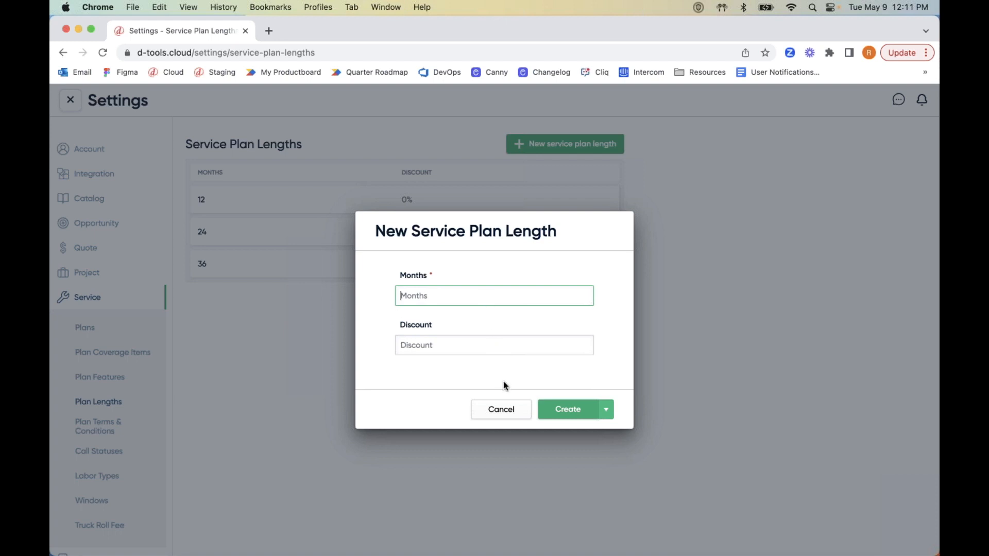
click(501, 410)
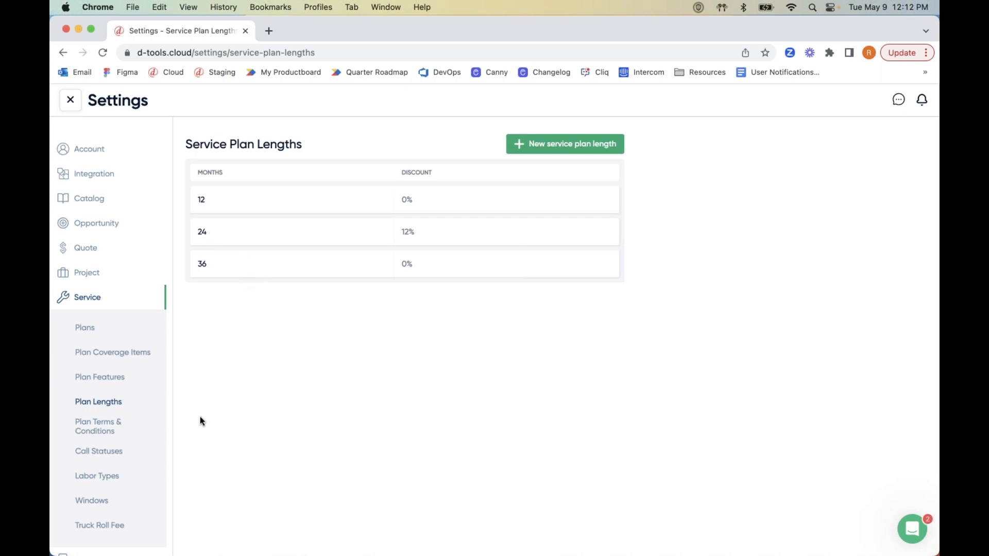
click(114, 386)
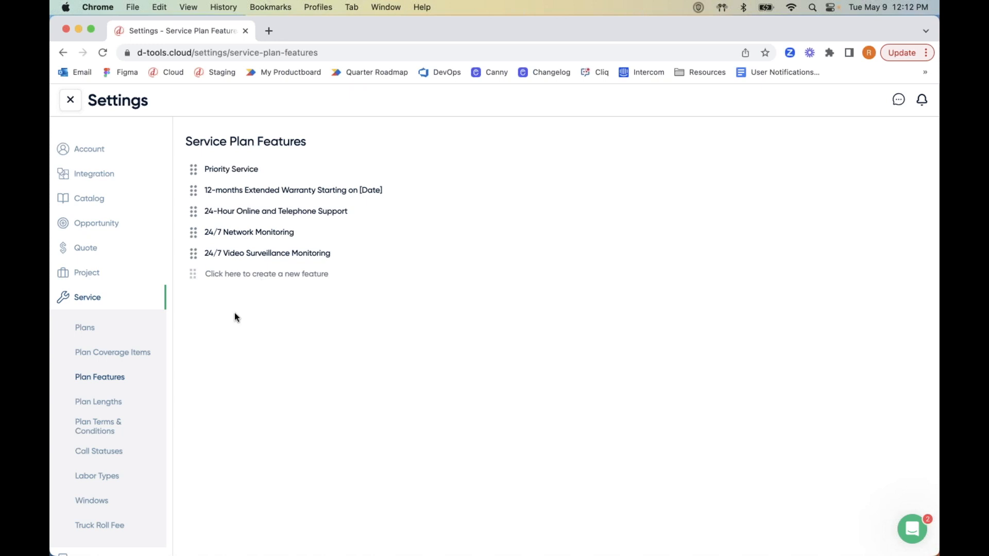
Go to Plan Coverage Items and start a new coverage item to pick its type.
click(112, 355)
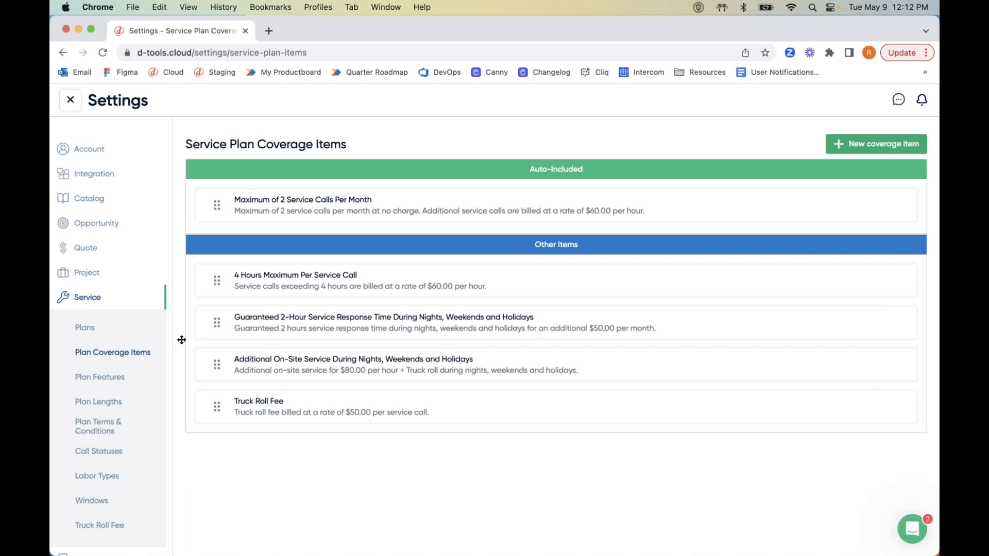
click(866, 149)
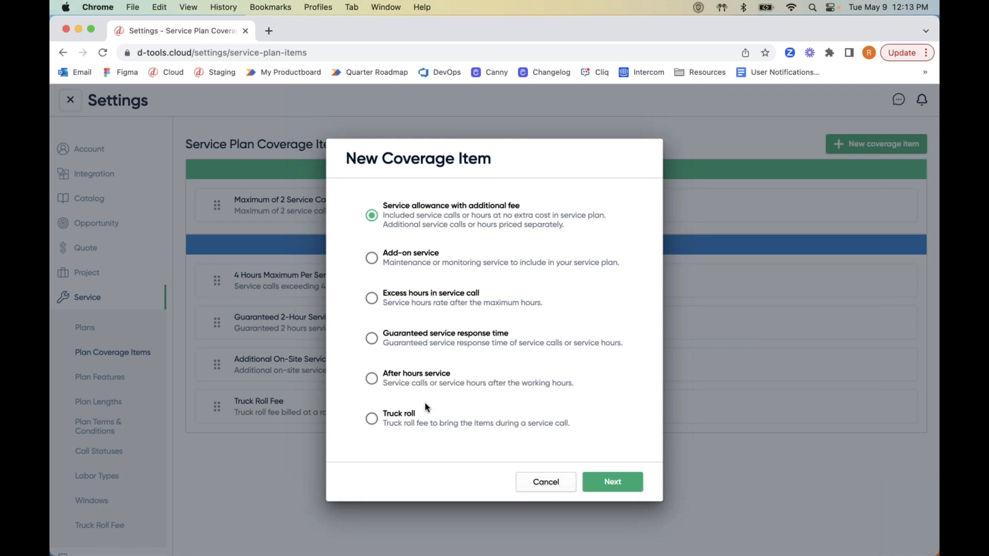
Preview the Truck roll coverage item form, then cancel back to the type chooser.
click(405, 419)
click(616, 481)
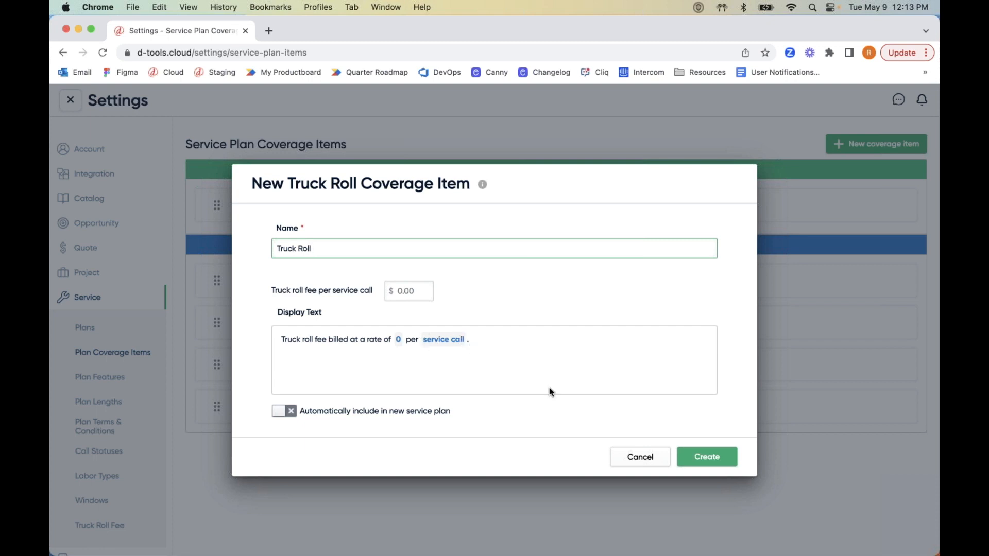
click(641, 457)
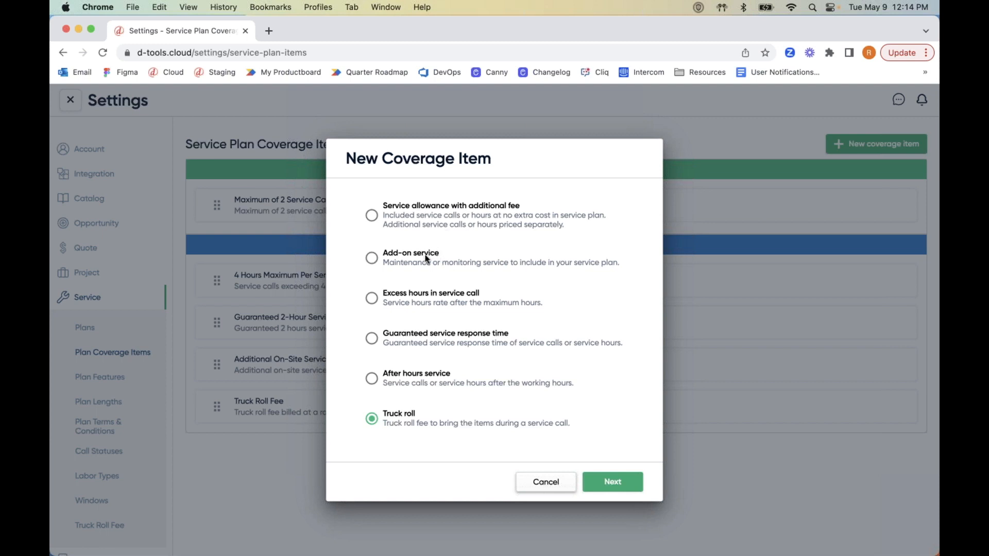
Preview the Add-on service form's per-Month pricing and service frequency options, then cancel without creating.
click(373, 259)
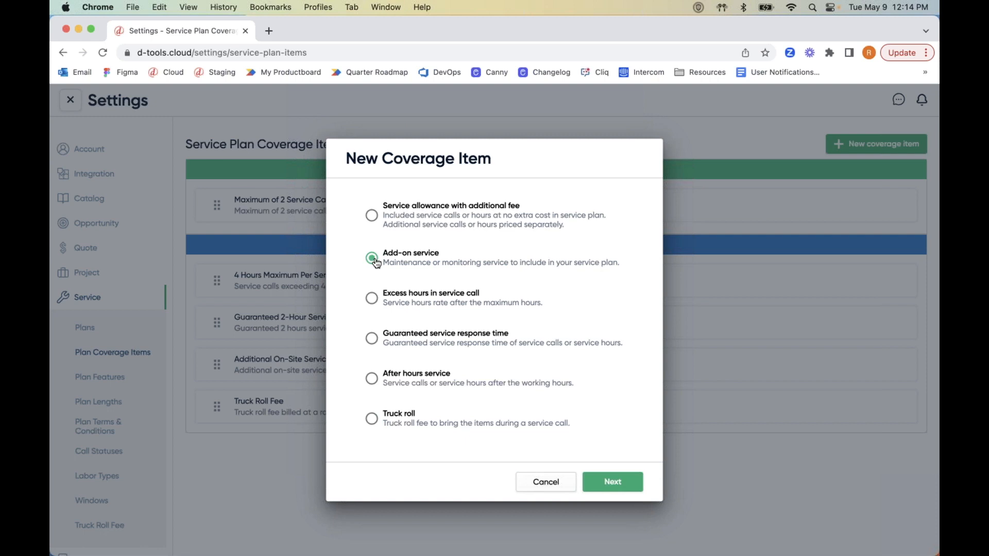
click(613, 483)
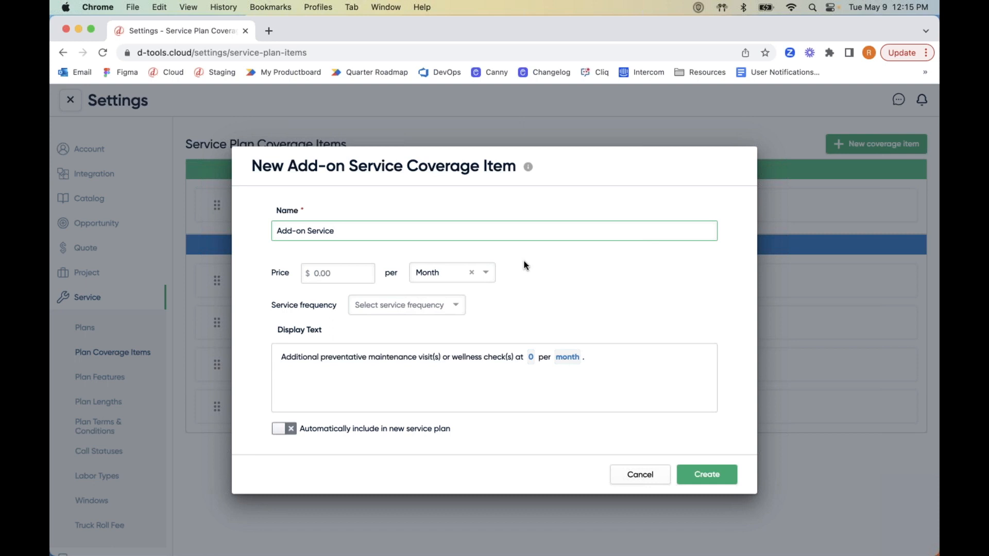
click(487, 274)
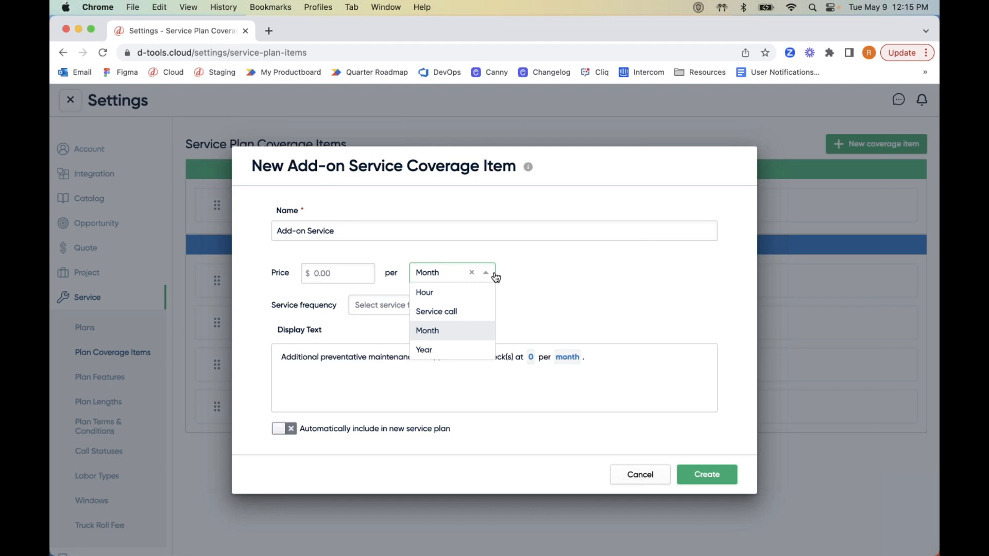
click(524, 274)
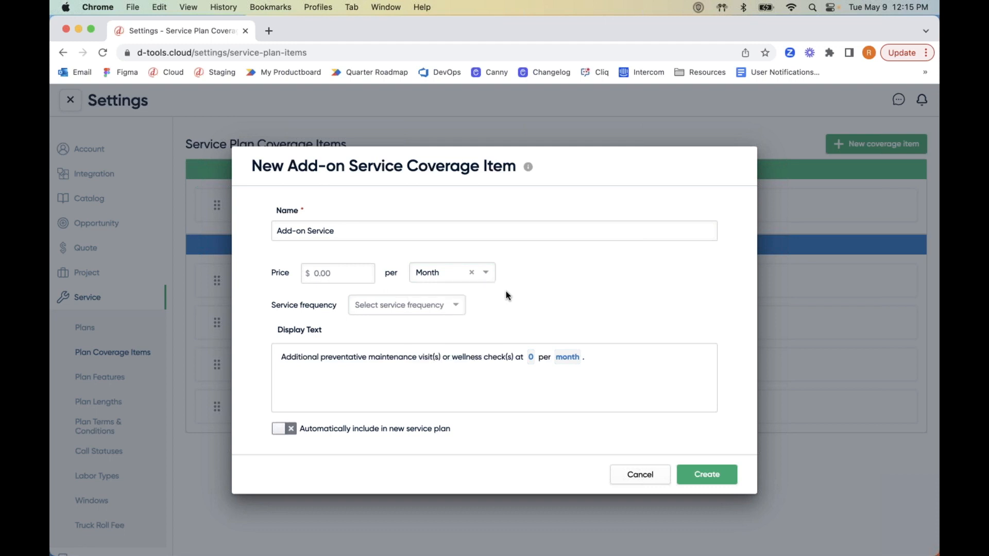
click(456, 308)
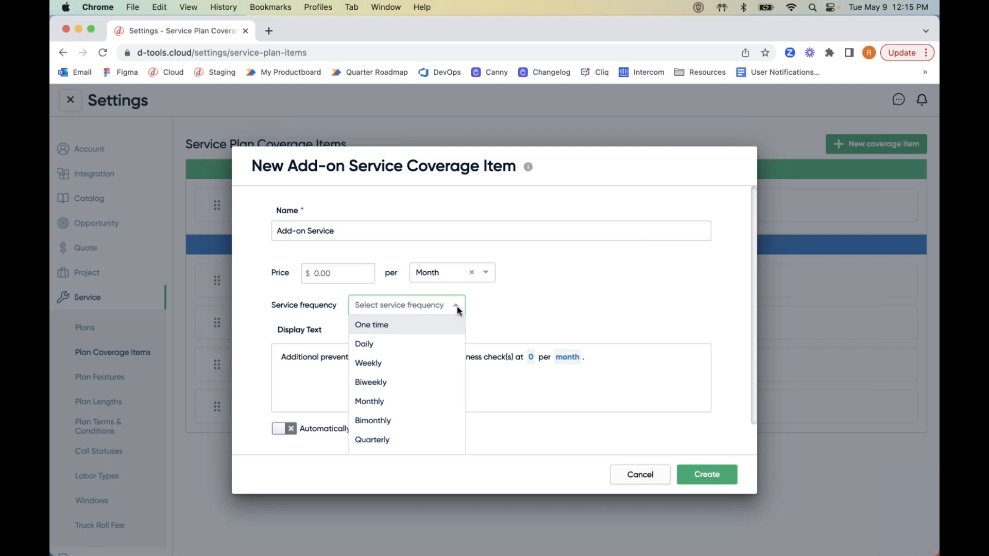
click(499, 312)
click(639, 474)
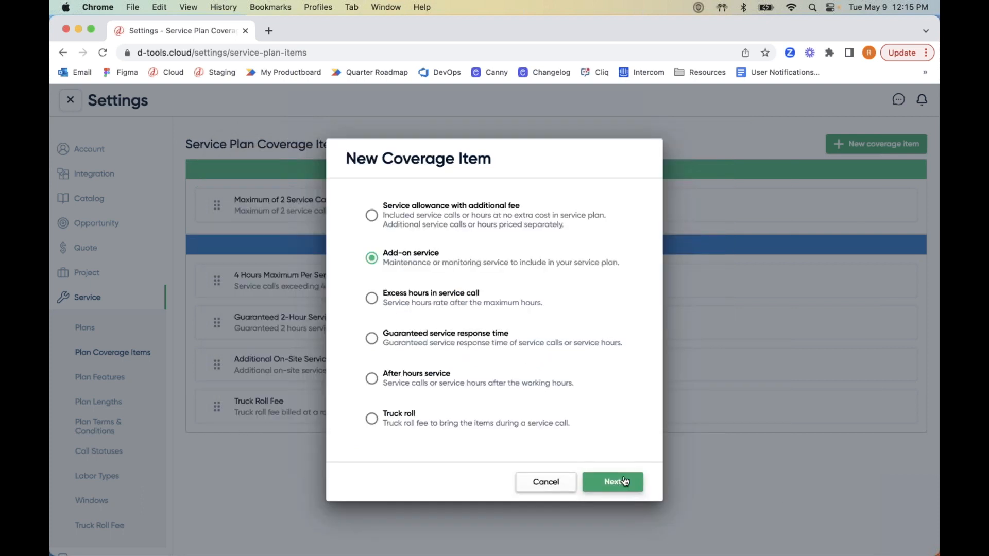
click(404, 218)
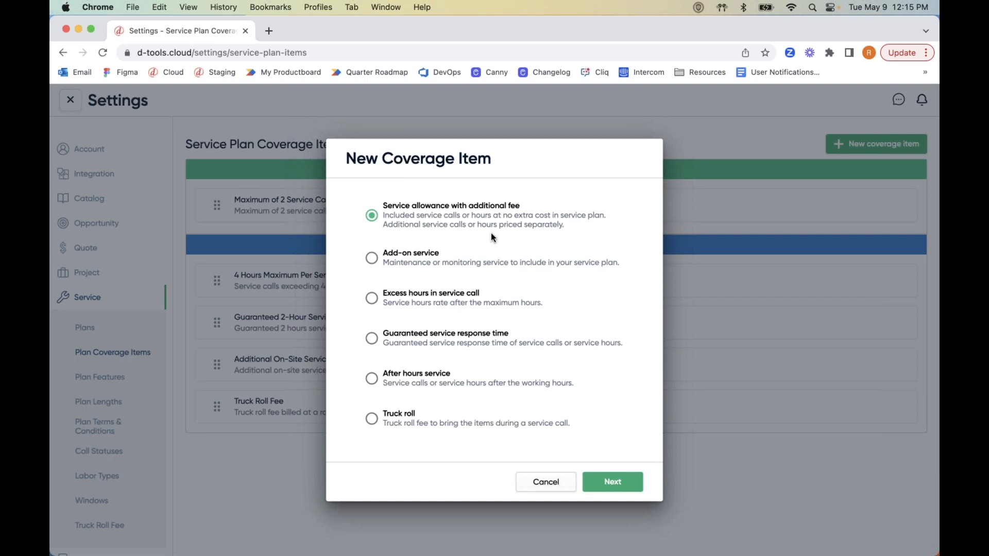
click(609, 481)
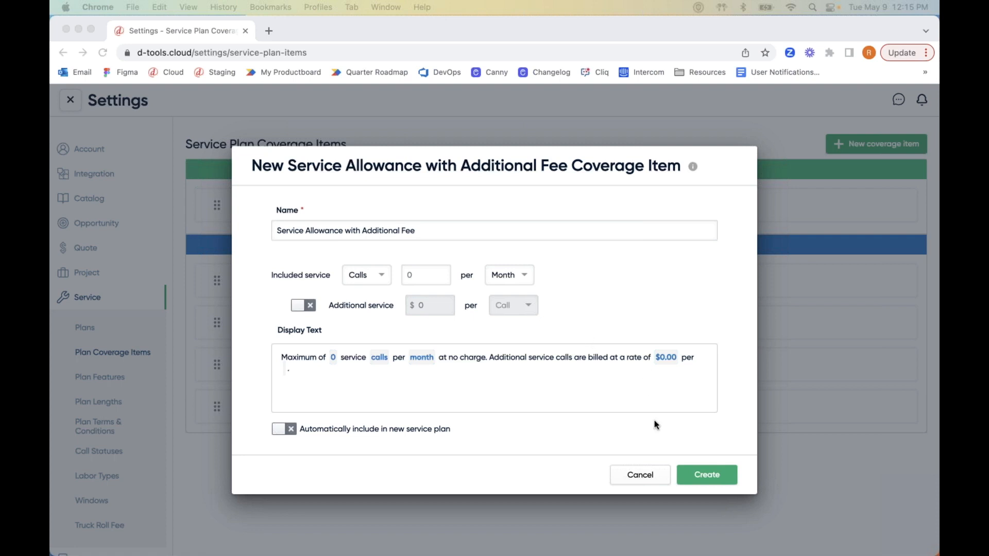
click(643, 479)
click(391, 264)
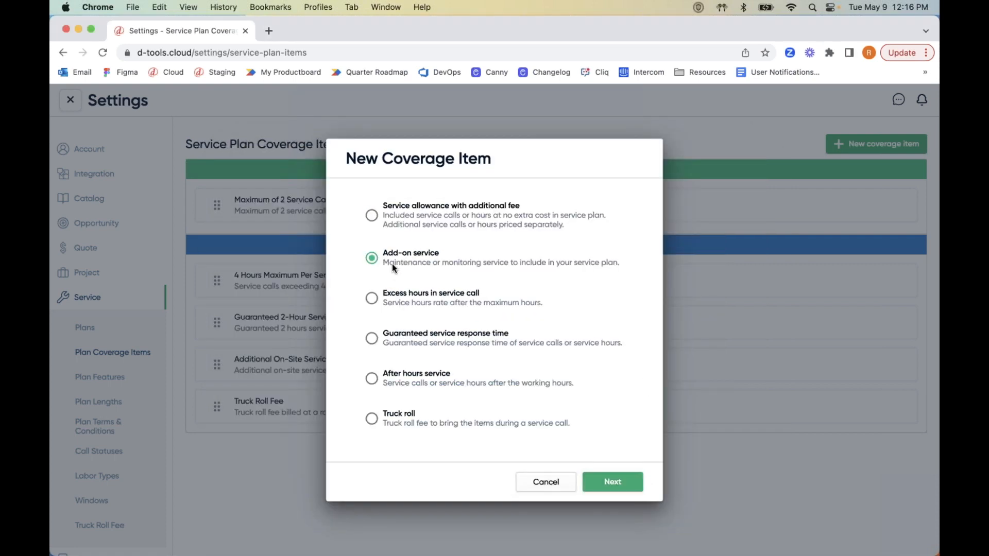
click(426, 209)
click(629, 486)
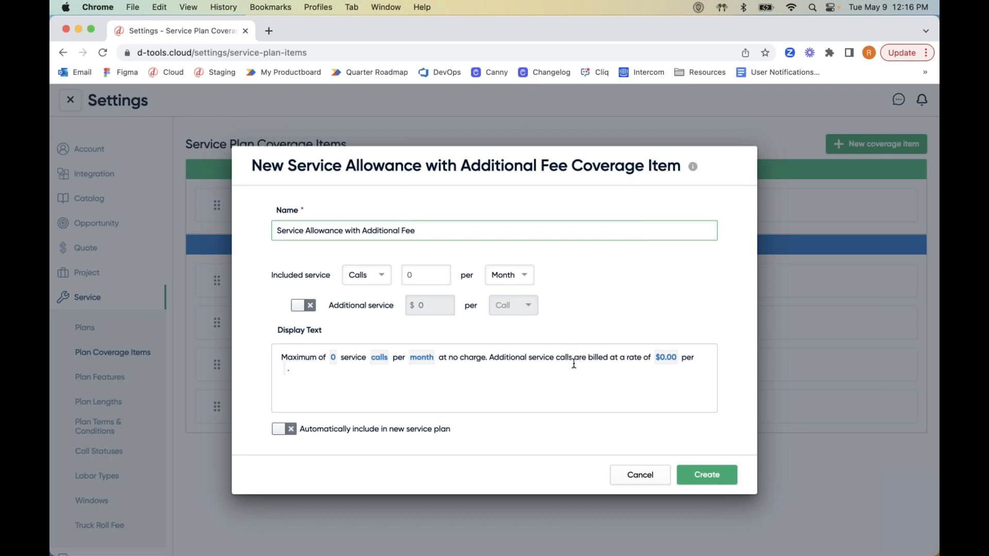
click(639, 473)
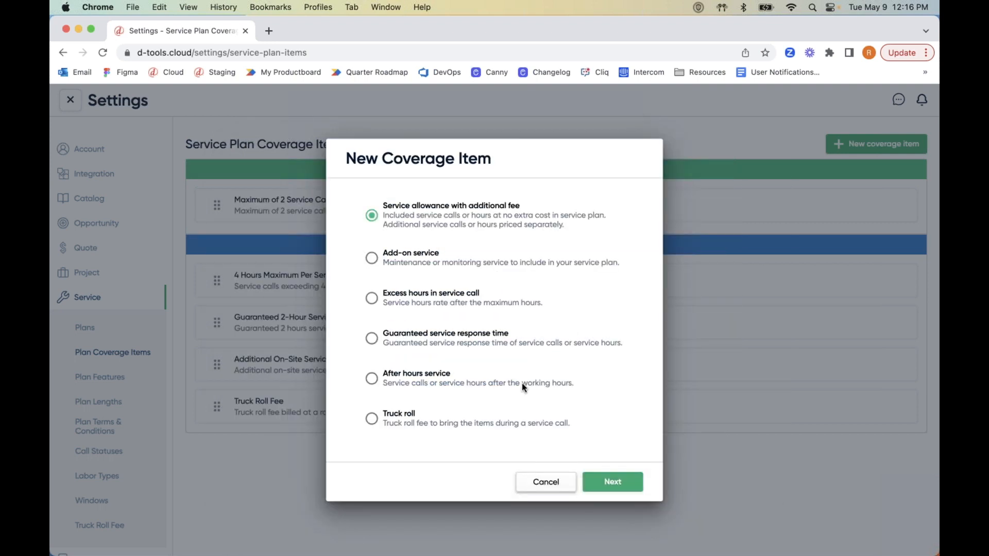
click(396, 259)
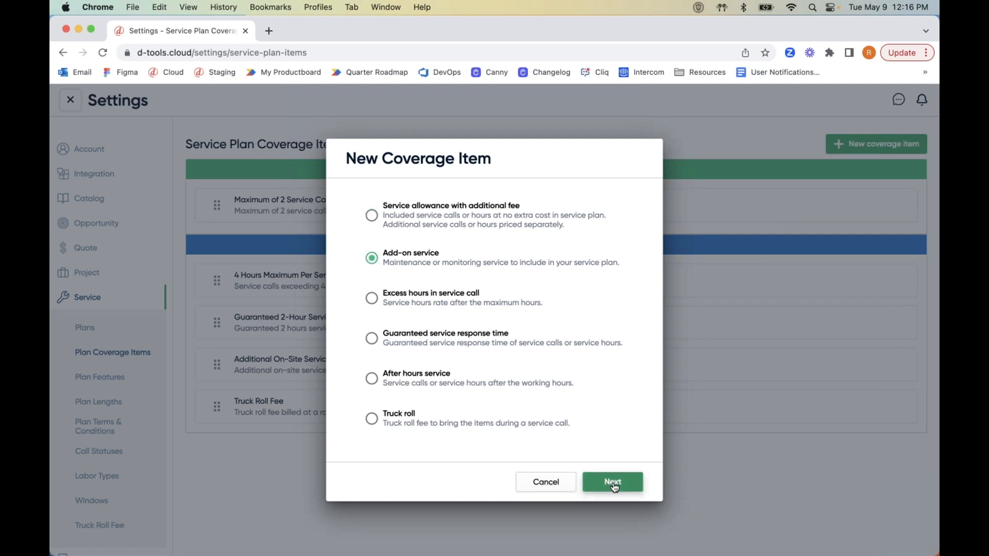
Name the new add-on service item 'No Questions Asked Equipment Replacement' and begin entering its price.
click(613, 483)
triple_click(315, 231)
text(No Questions Asked Equipment Replacement)
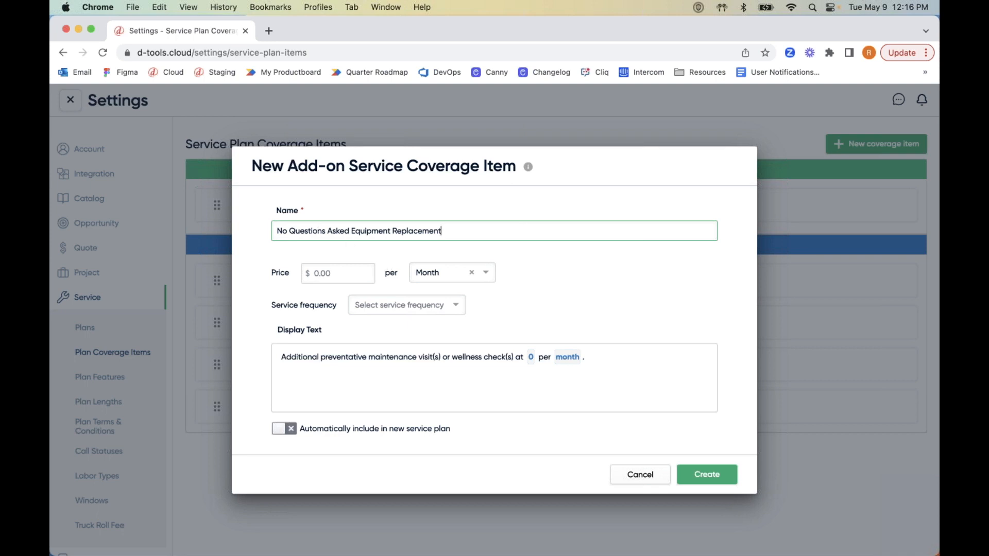
click(345, 290)
click(342, 270)
Enter a $50 price and set the service frequency to One time.
text(50)
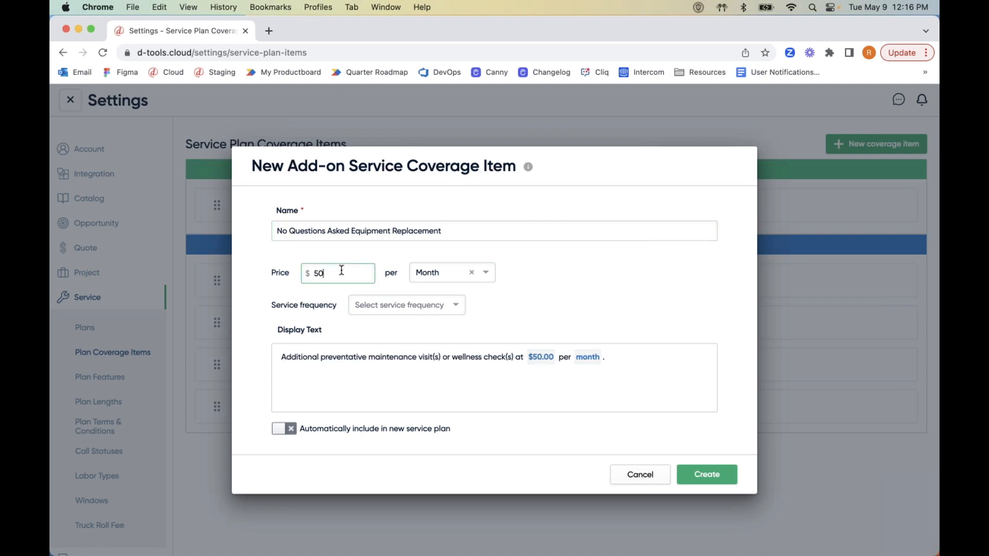
click(404, 309)
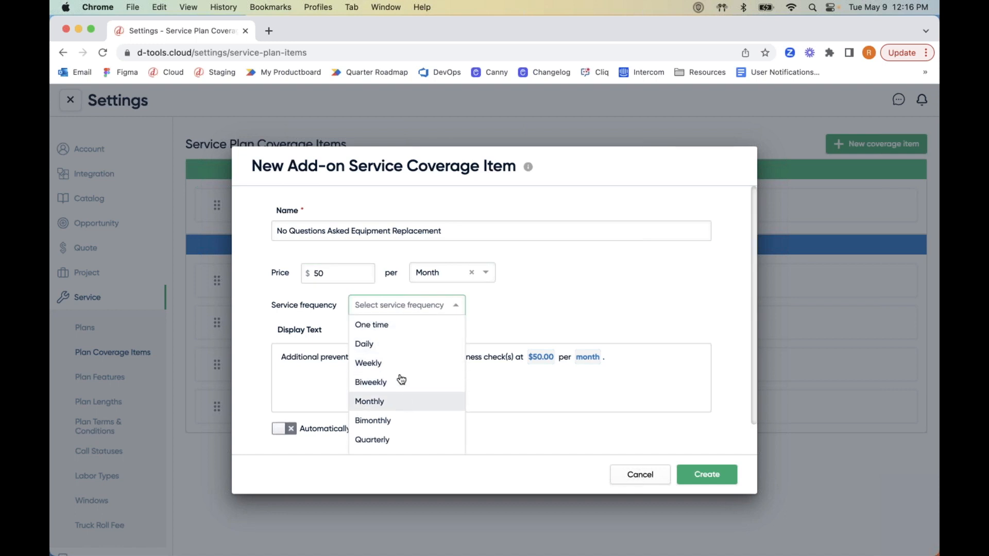
click(394, 324)
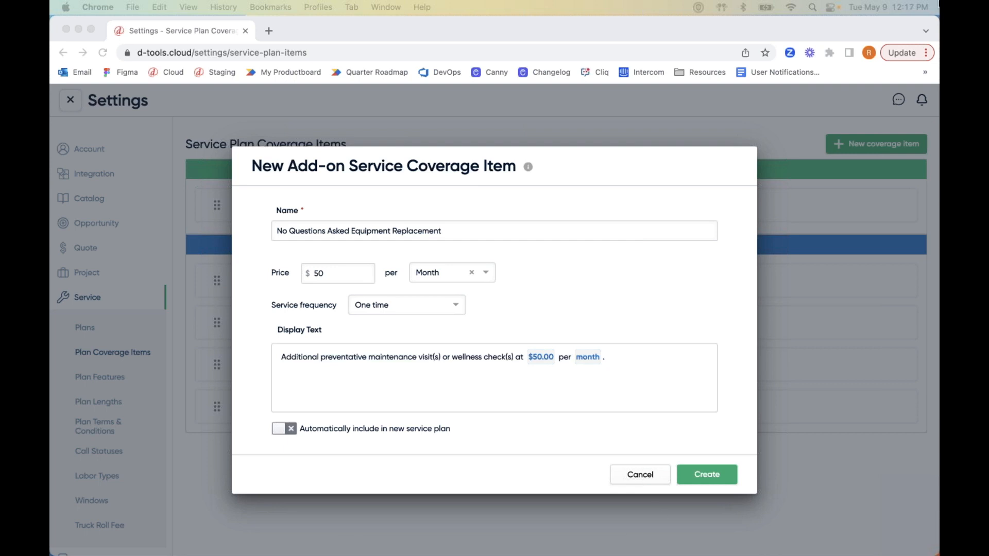
triple_click(406, 356)
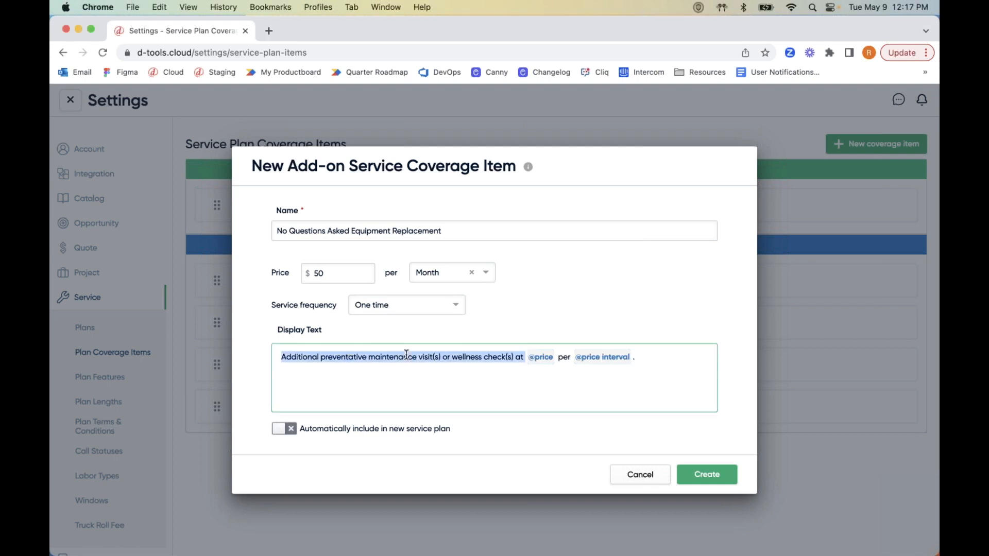
key(BackSpace)
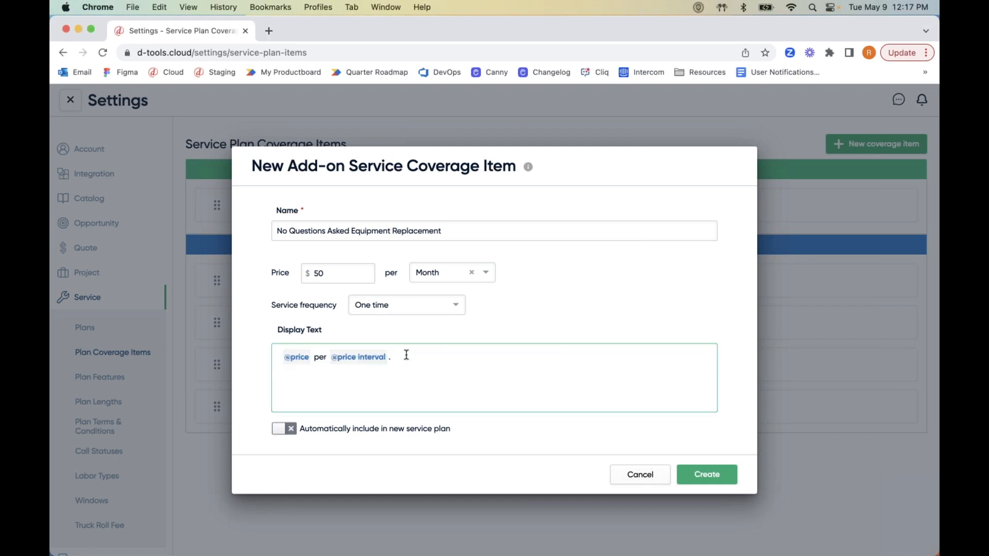
triple_click(406, 355)
key(BackSpace)
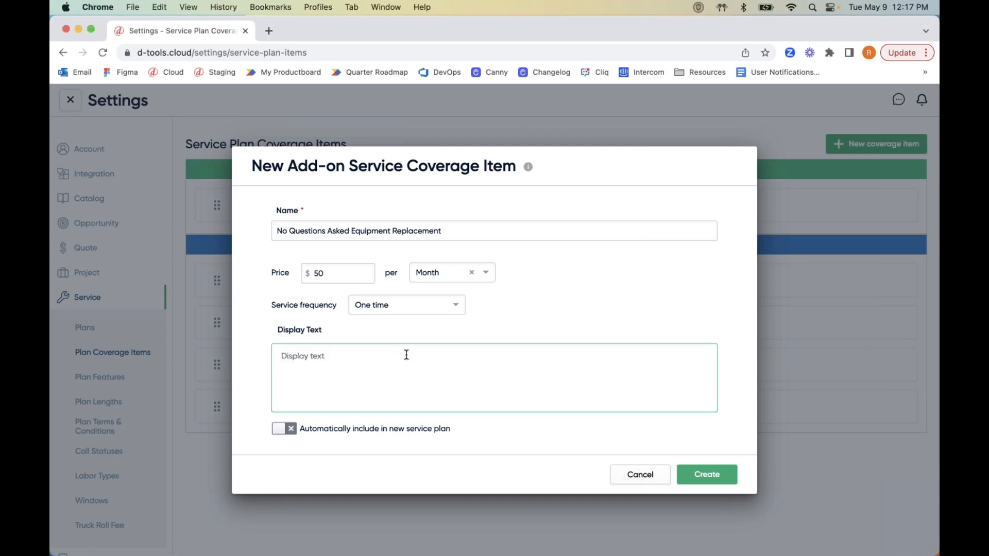
text(Once a month, for an additional , we'll replace any piece of equipment no questions asked.)
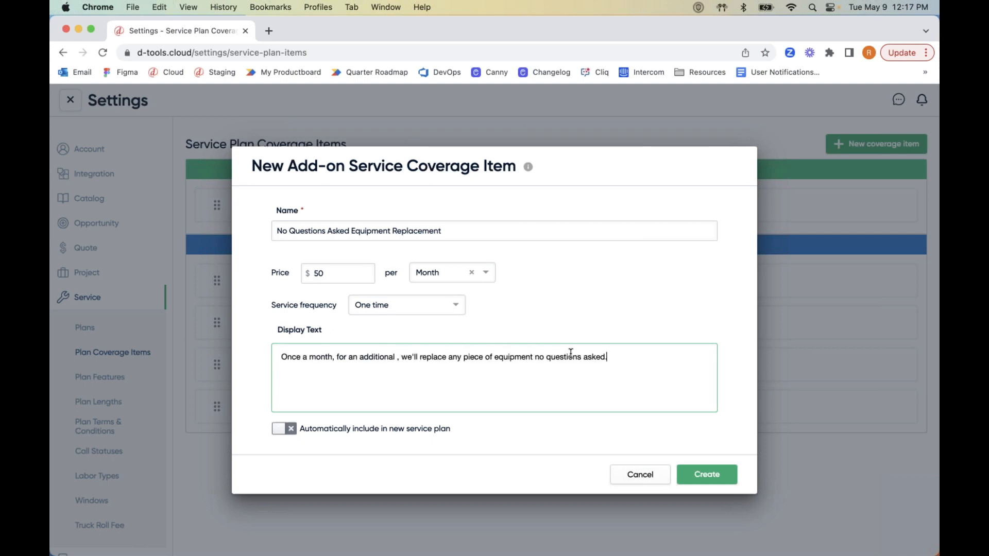
click(396, 357)
text(@)
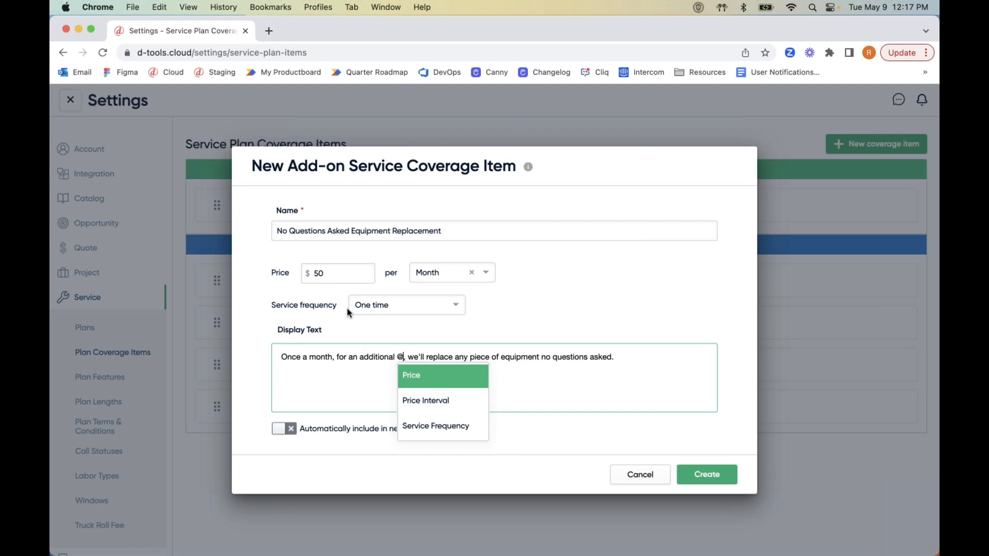
click(422, 376)
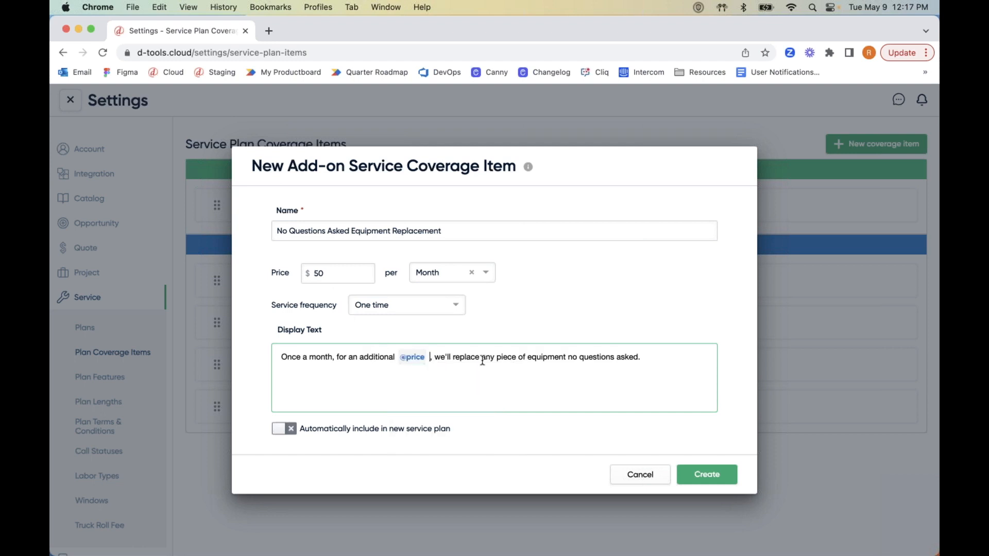
Keep the price at $50.00 and create the No Questions Asked Equipment Replacement item.
click(342, 276)
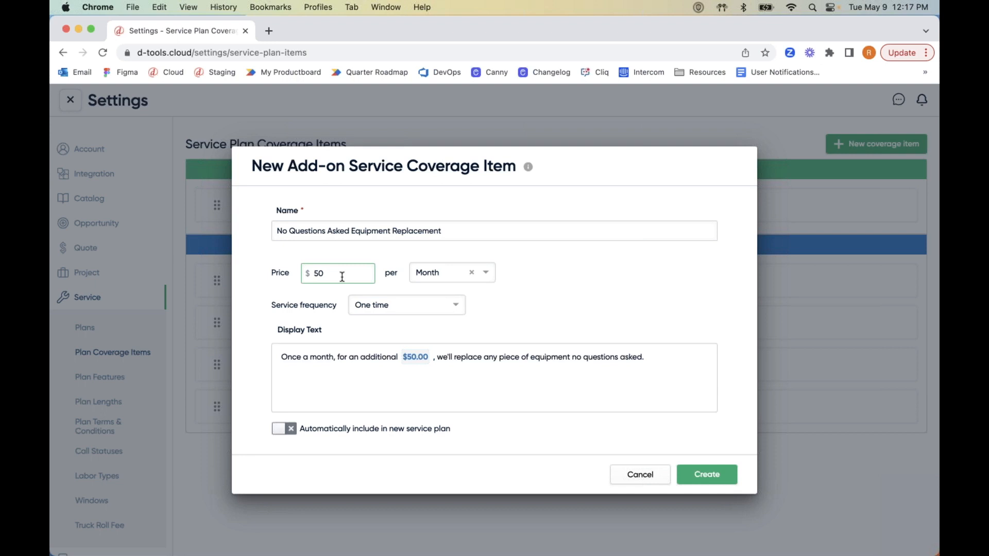
key(BackSpace)
text(5)
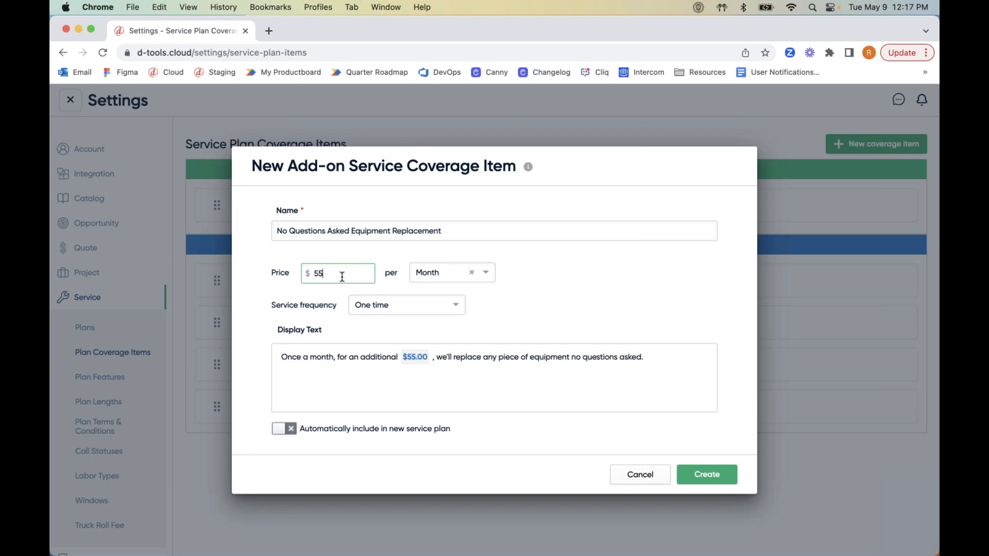
key(BackSpace)
text(0)
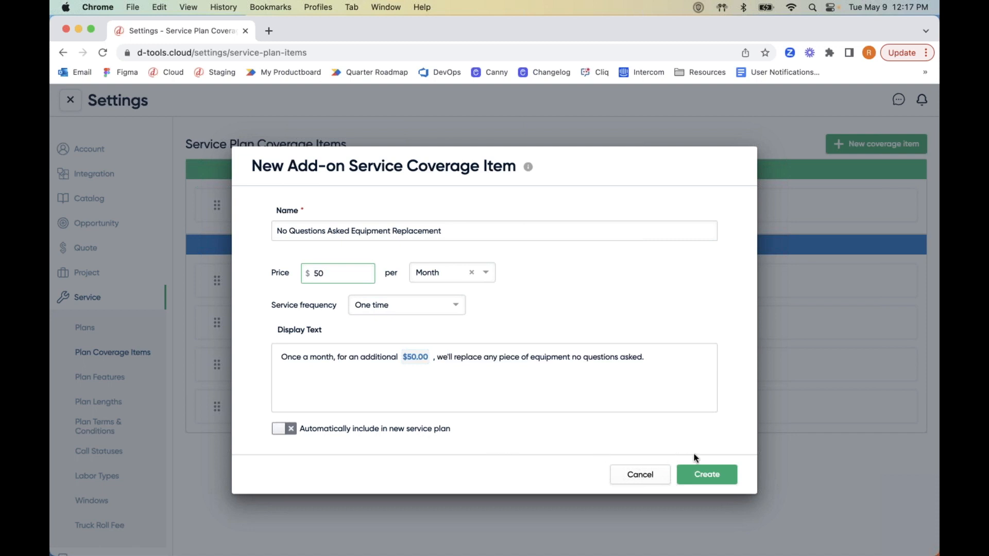
click(709, 470)
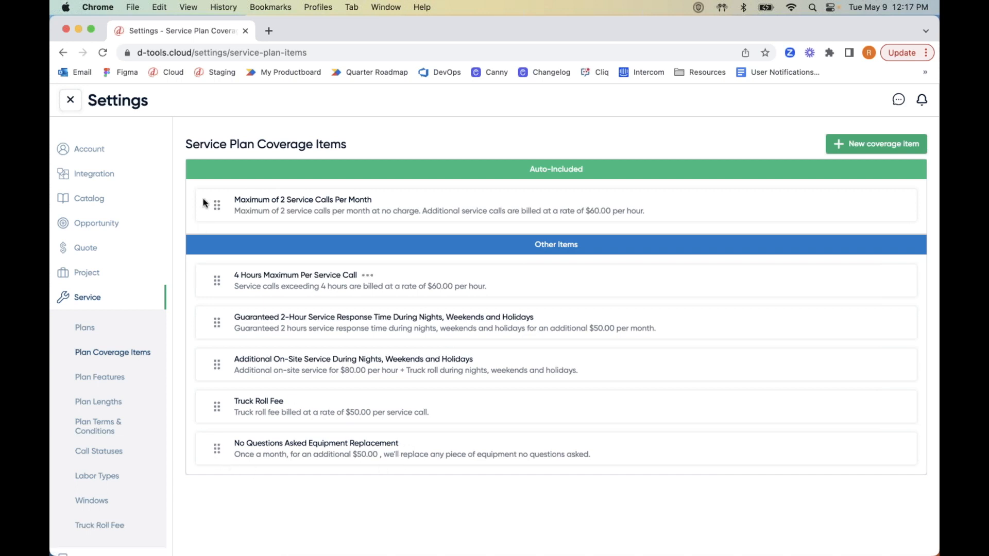
Go to the Service Plans list and start a new service plan.
click(90, 329)
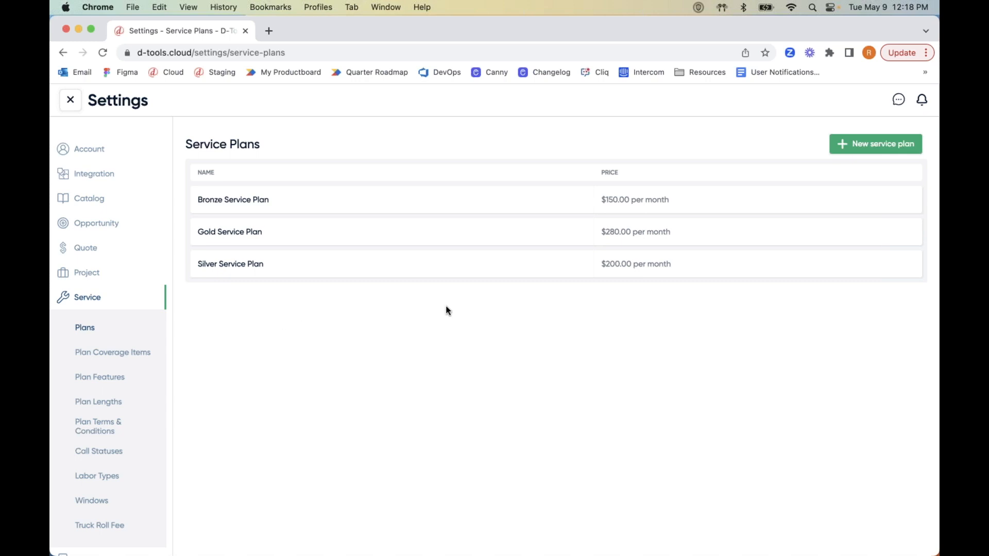
click(858, 142)
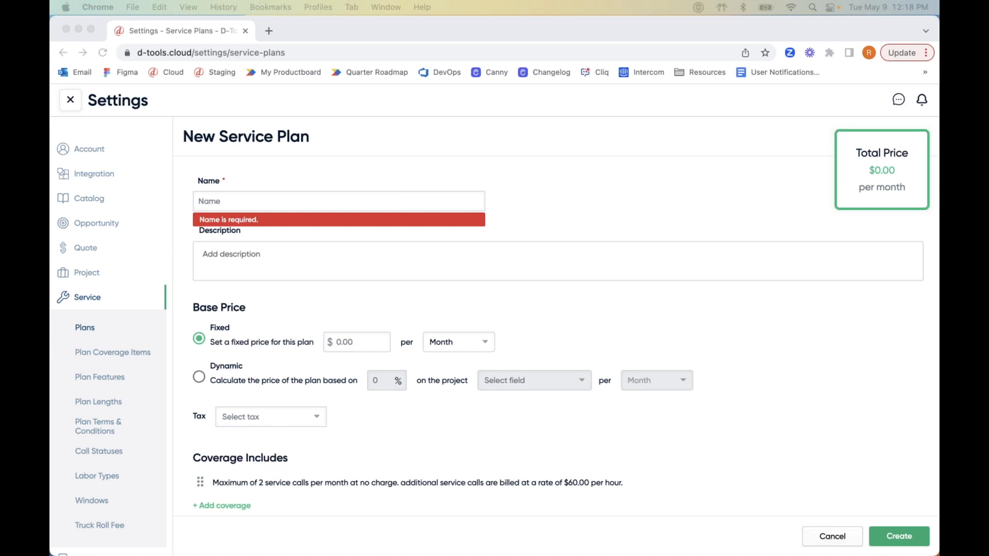
Name the plan 'Platinum Plan' and paste in its description paragraph.
click(312, 199)
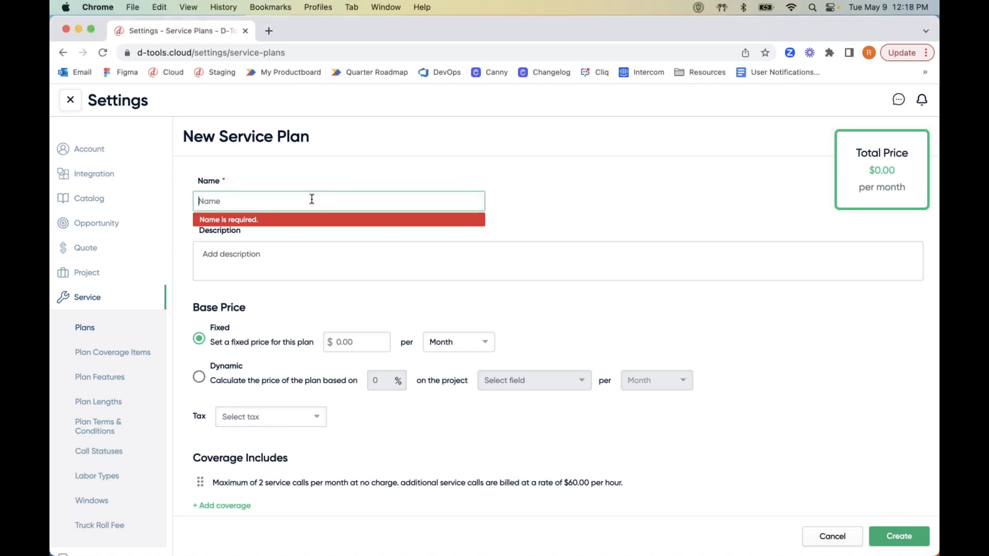
text(Platinum Plan)
click(252, 260)
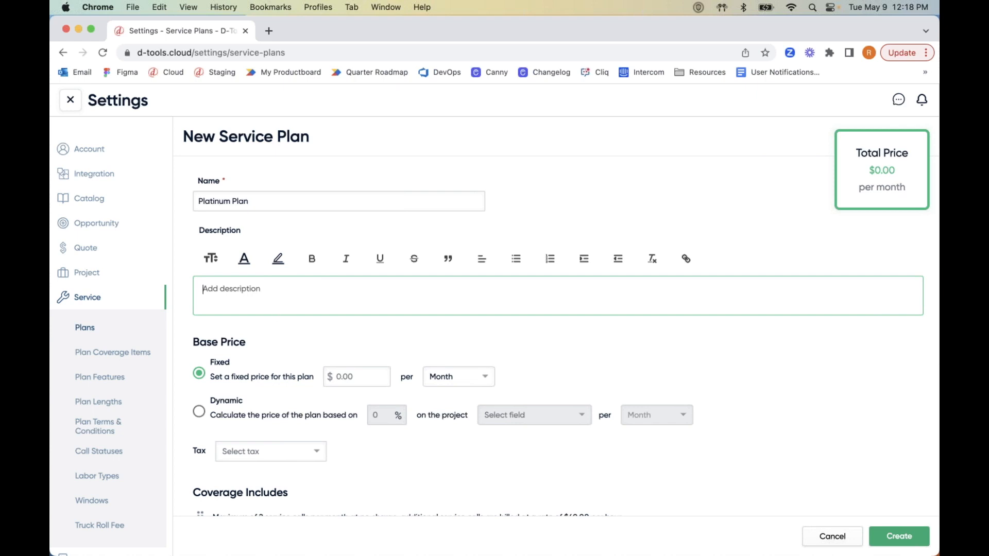
key(super+Tab)
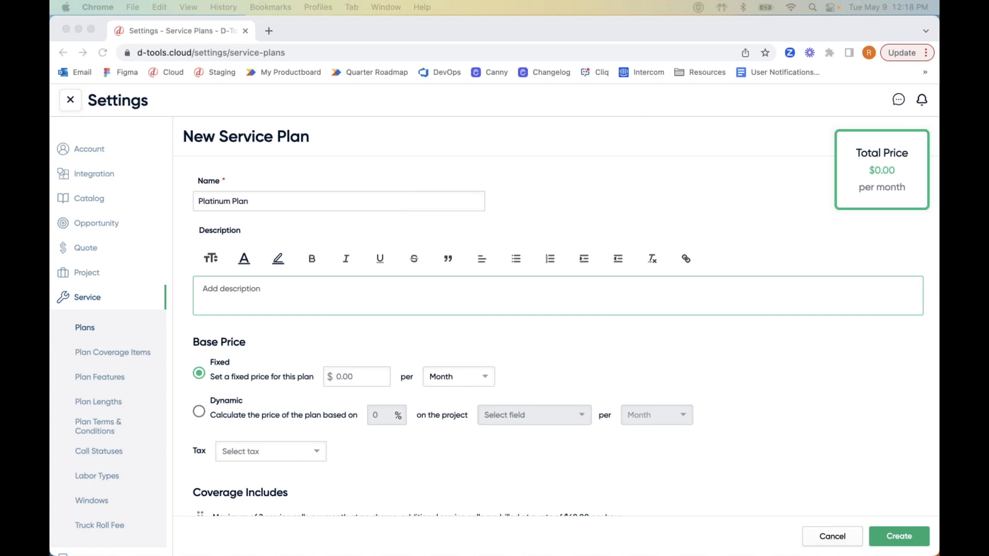
click(429, 298)
text(Our Platinum plan is the best of the best! It encompasses everything so that you don't have to worry about anything. Includes several unique features such as 24/7 concierge service, and priority scheduling.)
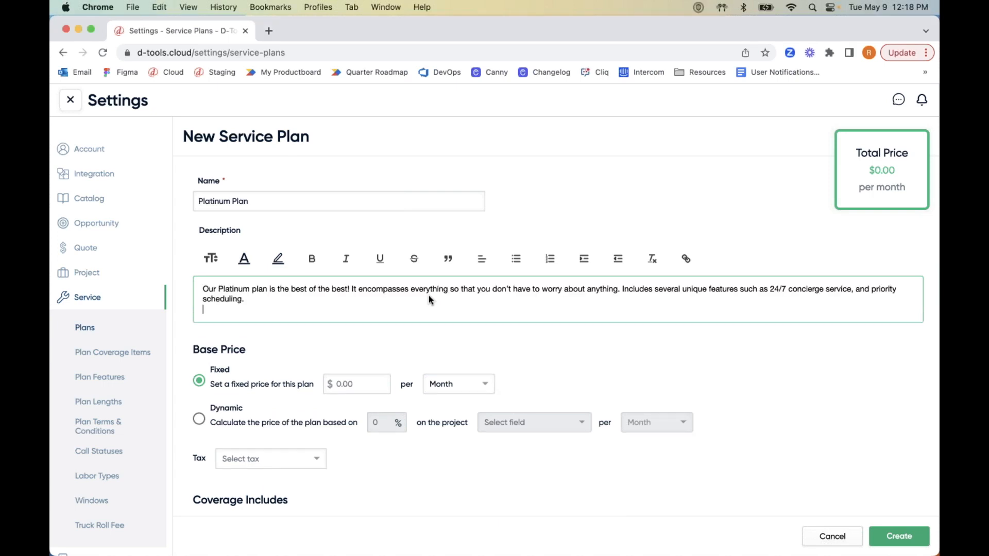
key(BackSpace)
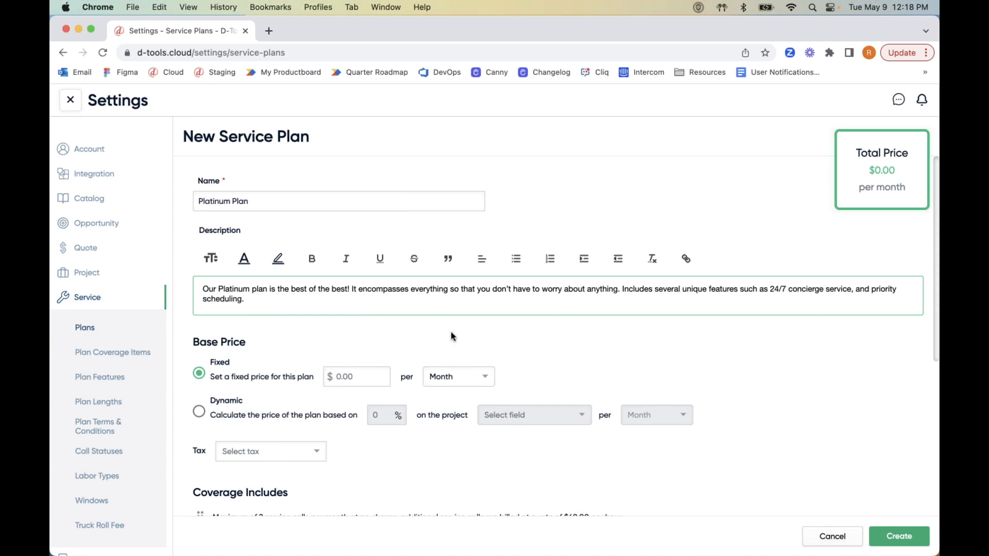
Set the plan's fixed price to $500 per month.
scroll(451, 334, down, 3)
scroll(451, 333, down, 4)
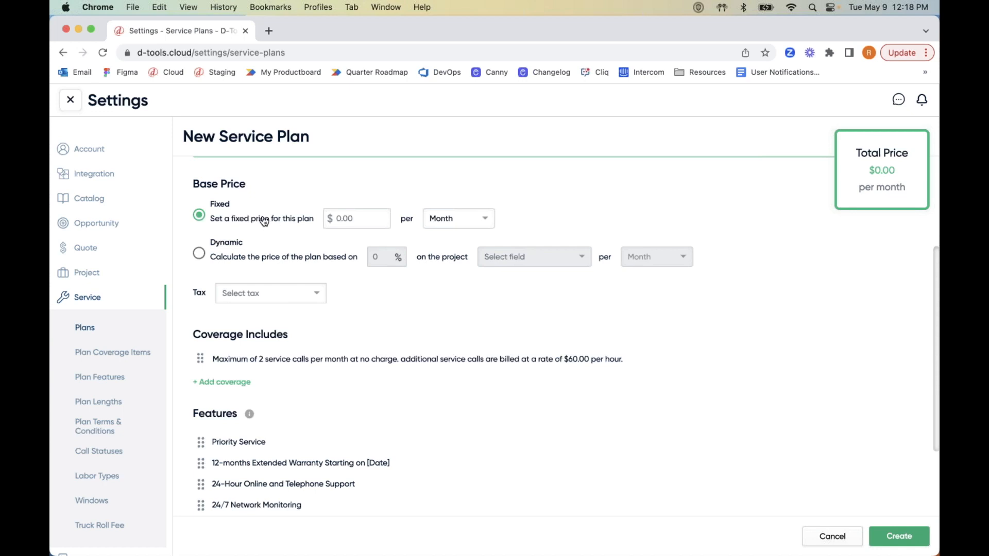
click(370, 227)
text(1)
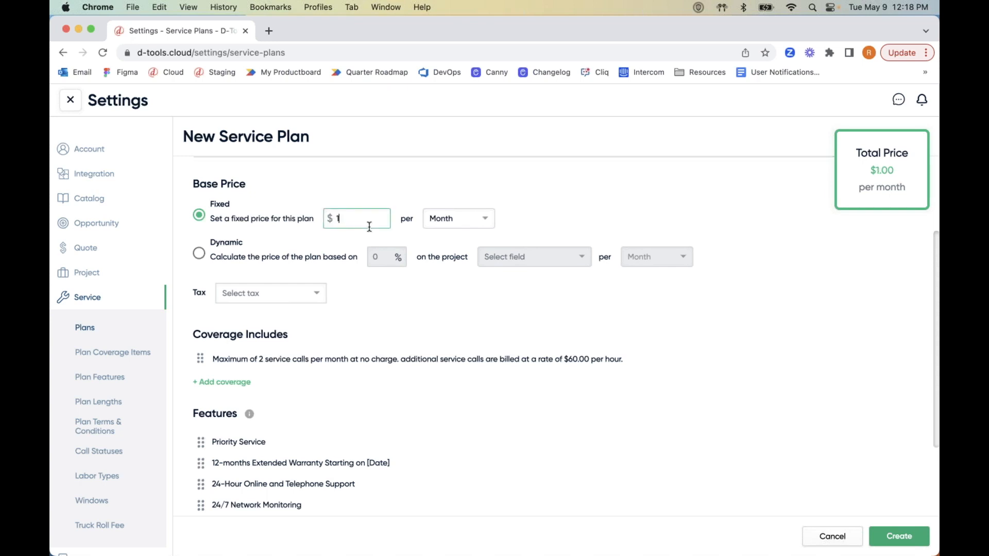
key(BackSpace)
text(500)
click(290, 223)
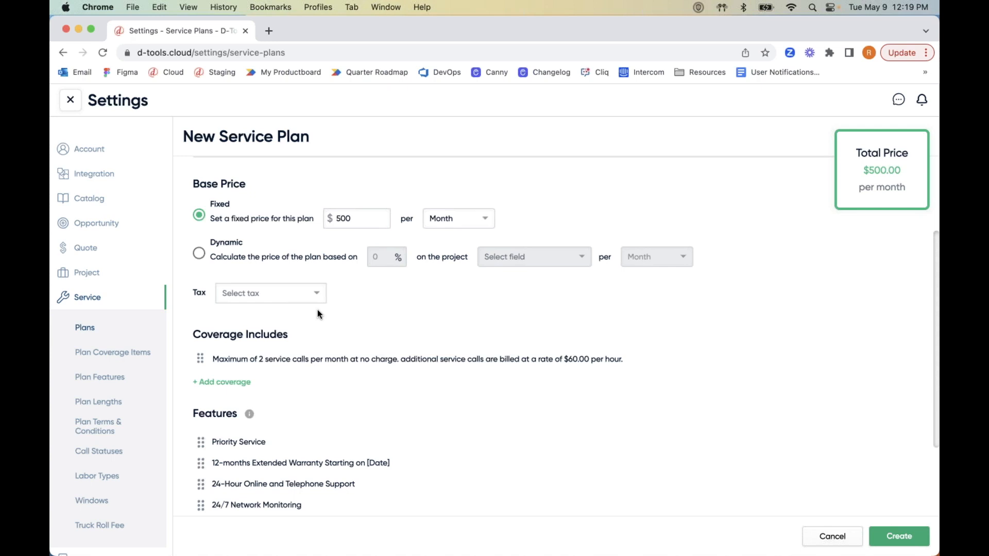
scroll(317, 313, down, 3)
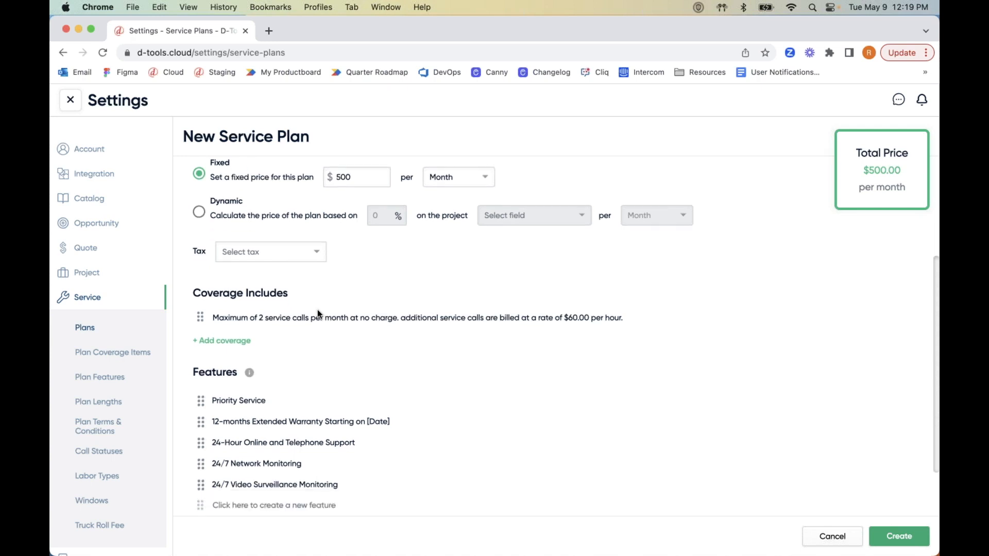
scroll(313, 308, down, 1)
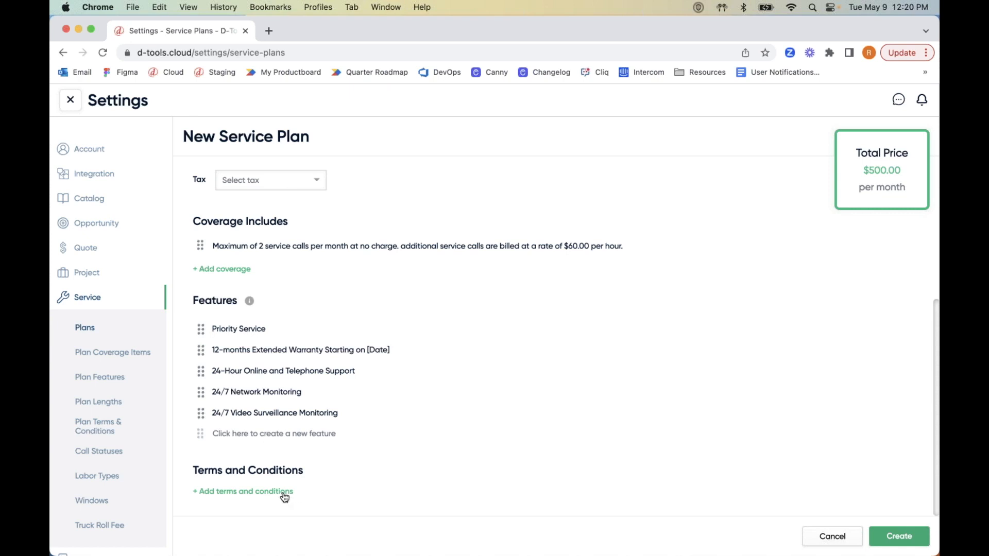
scroll(284, 497, up, 1)
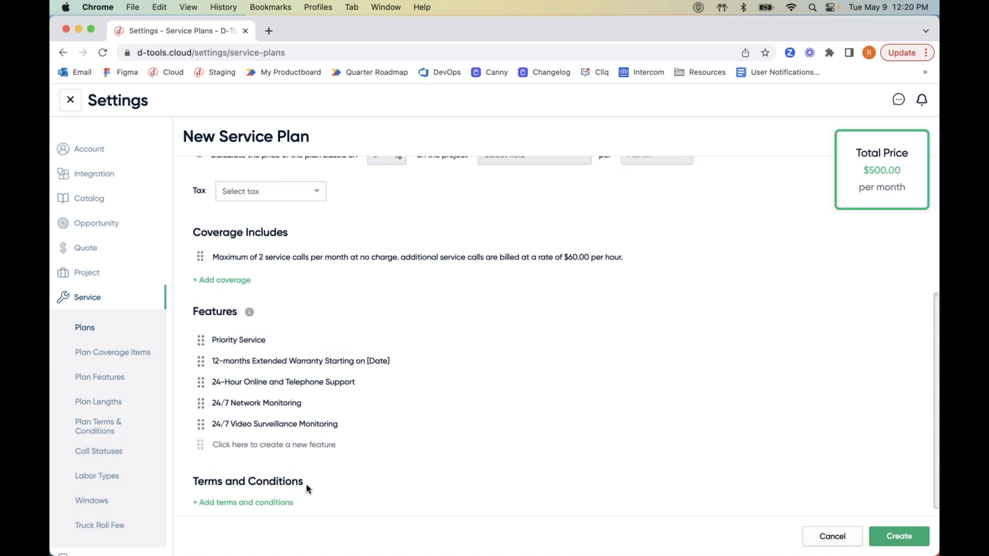
scroll(307, 488, up, 5)
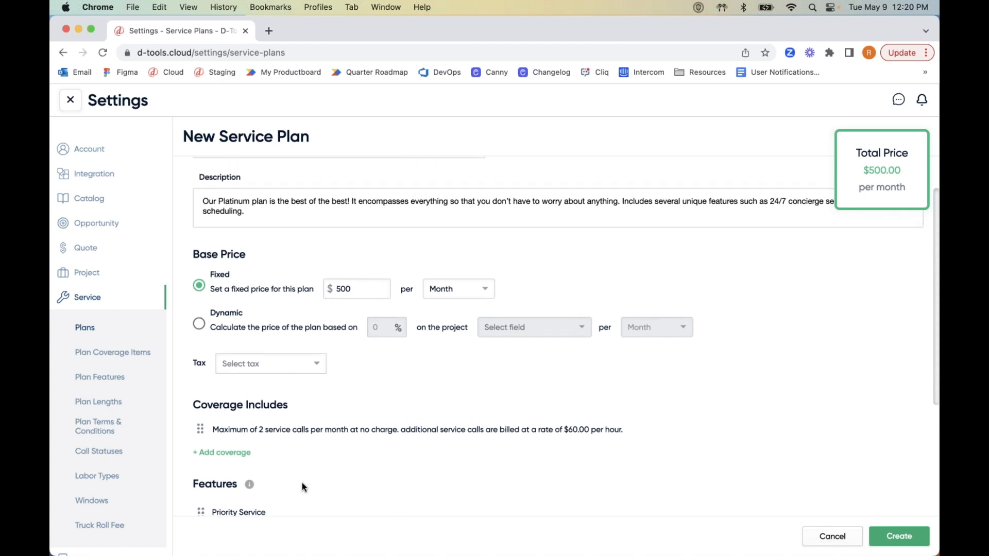
Add No Questions Asked Equipment Replacement coverage and create the Platinum Plan at $550.00/month.
click(227, 453)
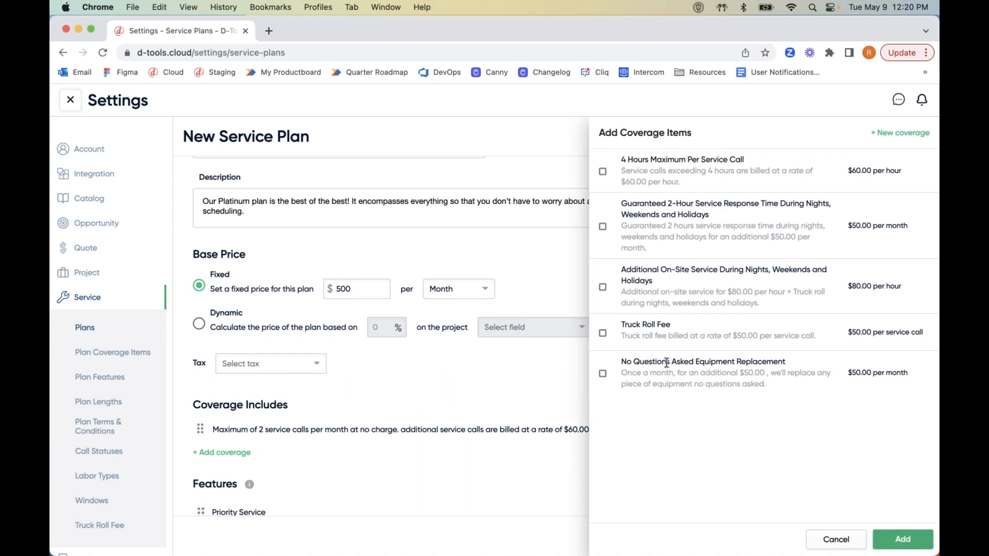
click(604, 374)
click(903, 541)
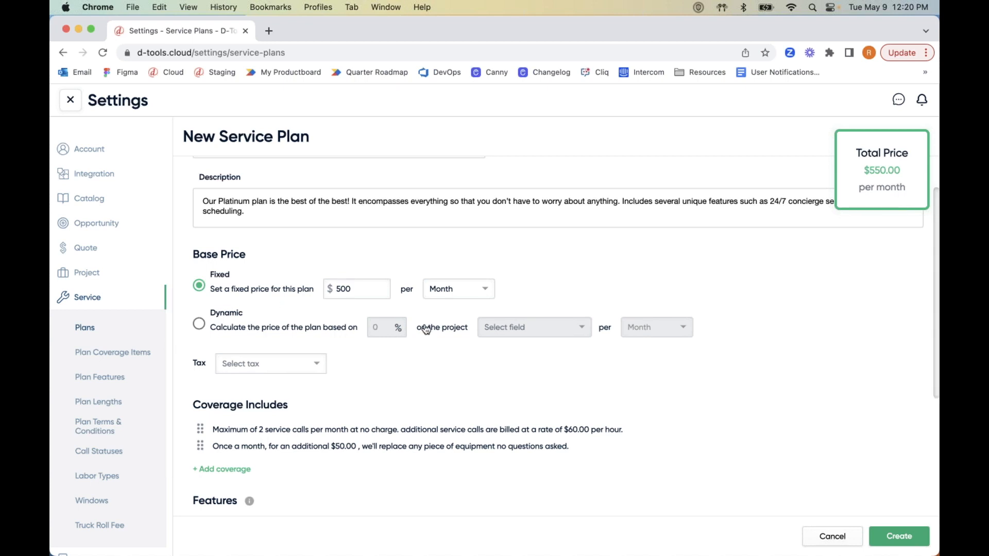
scroll(426, 330, up, 1)
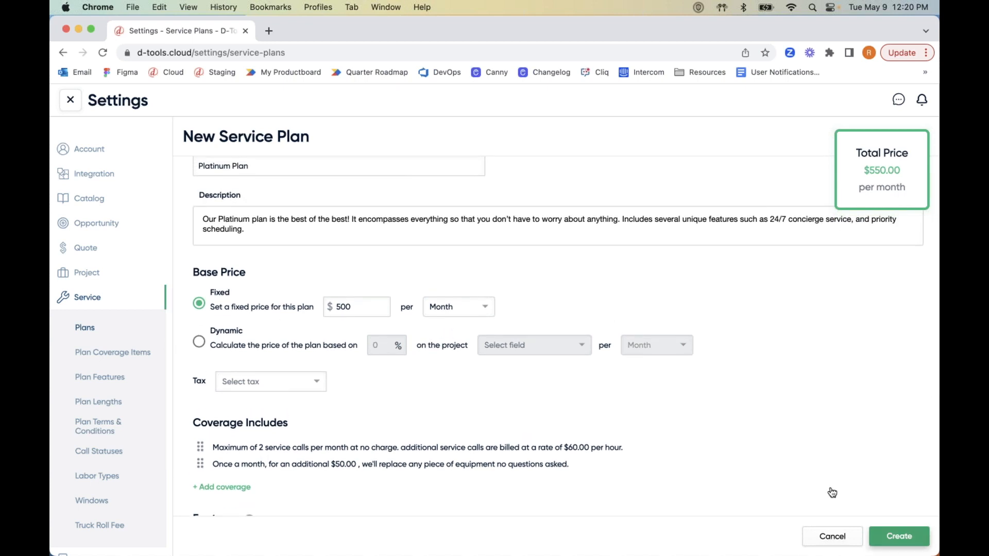
click(900, 536)
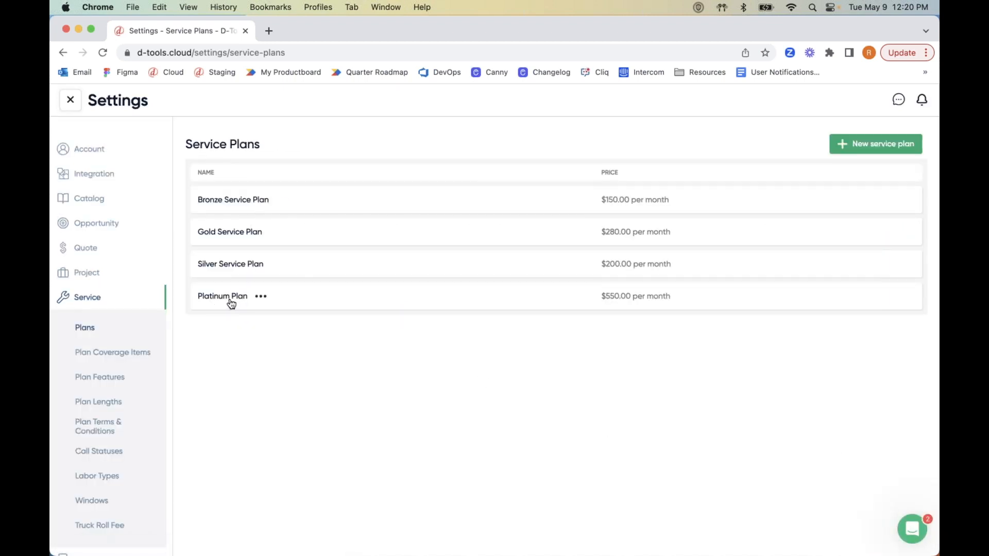
Go from Settings to the Austin Condo Home Theater opportunity's quote and show its Service Plans.
click(72, 104)
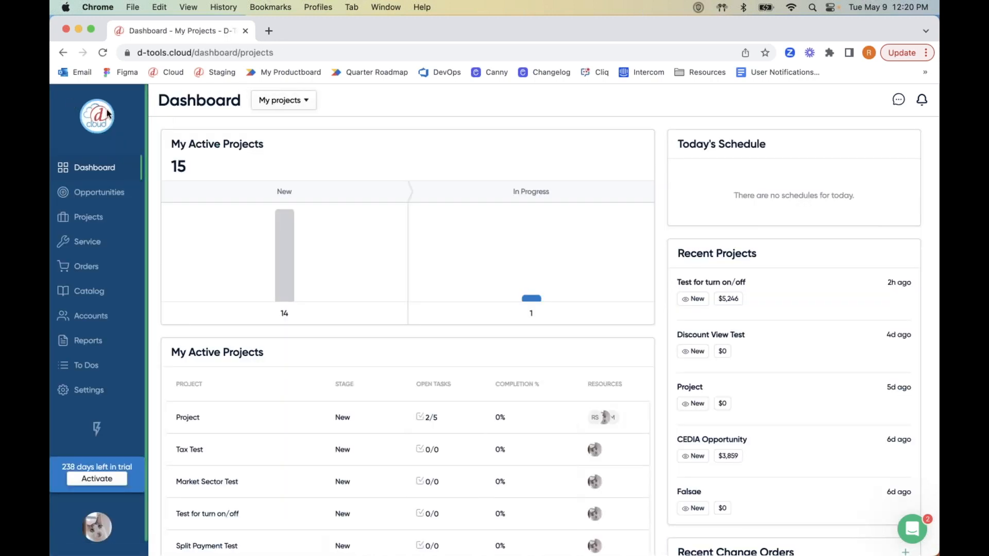
click(109, 194)
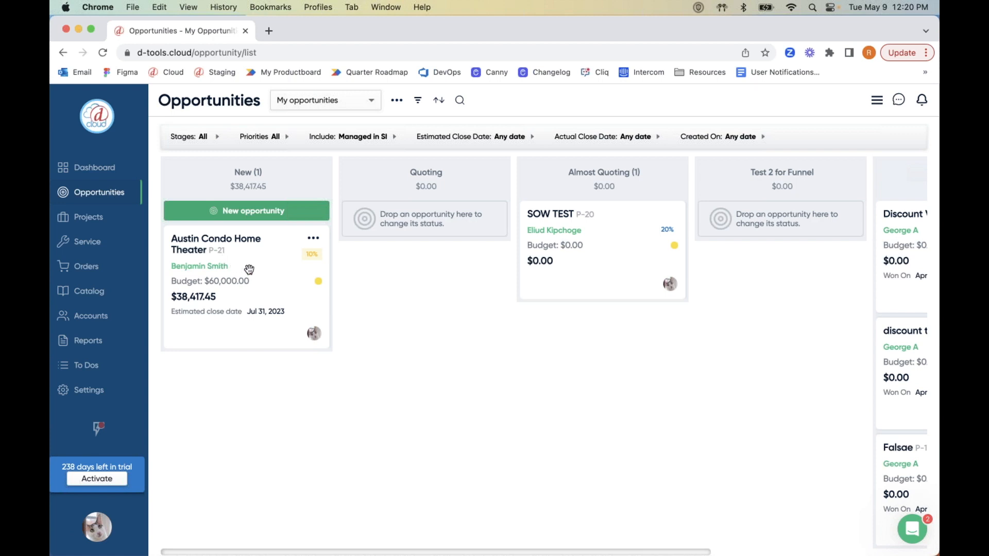
click(249, 270)
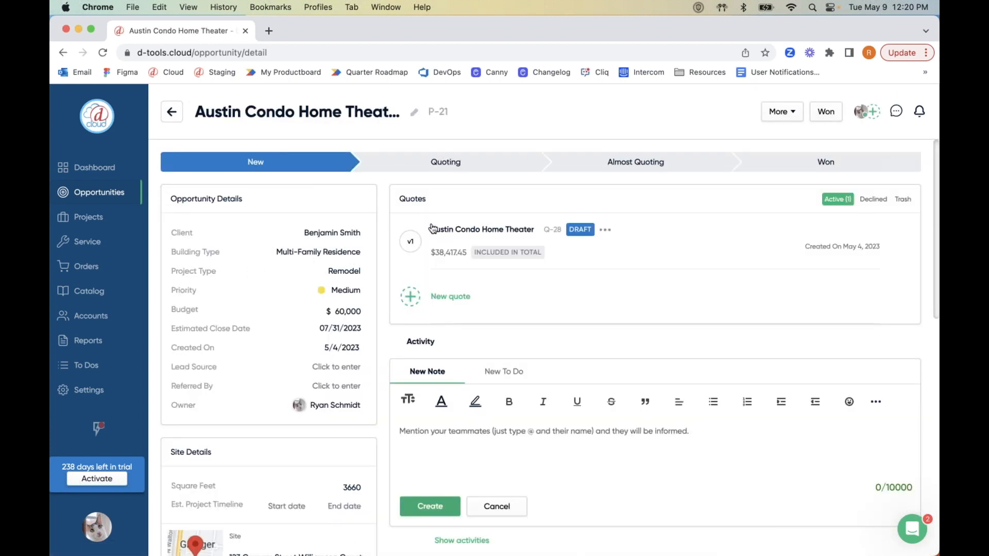
click(447, 233)
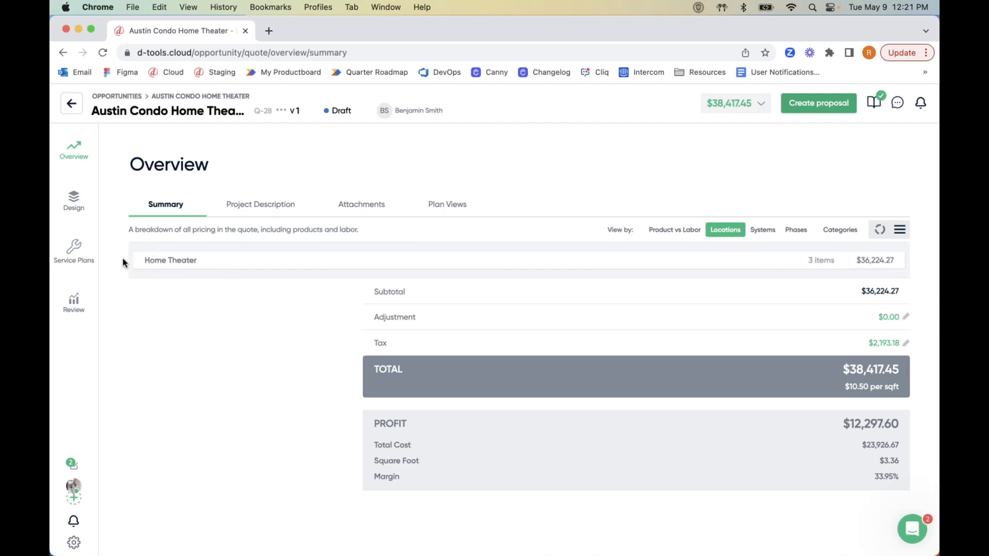
click(79, 255)
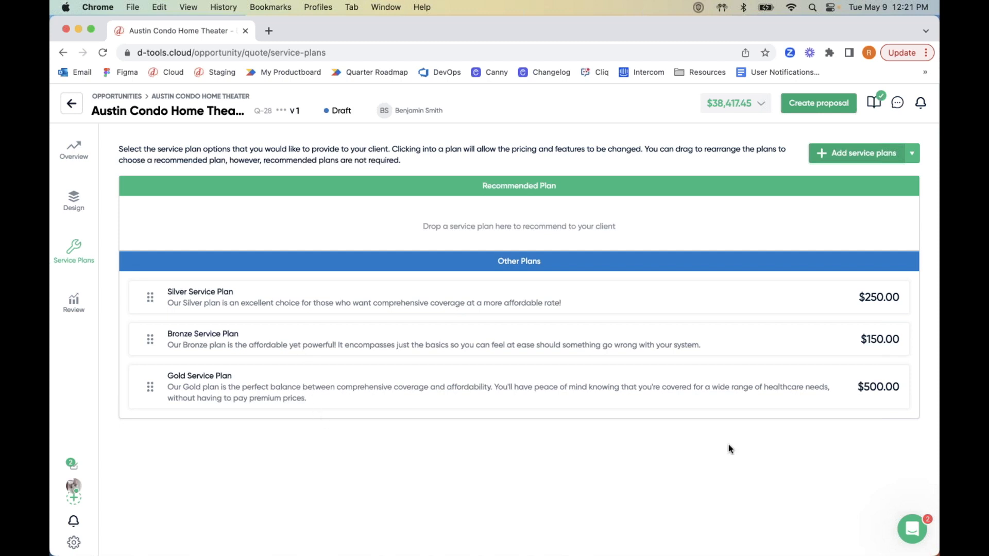
Add the Platinum Plan to the quote as Recommended Plan and open it for editing.
click(842, 153)
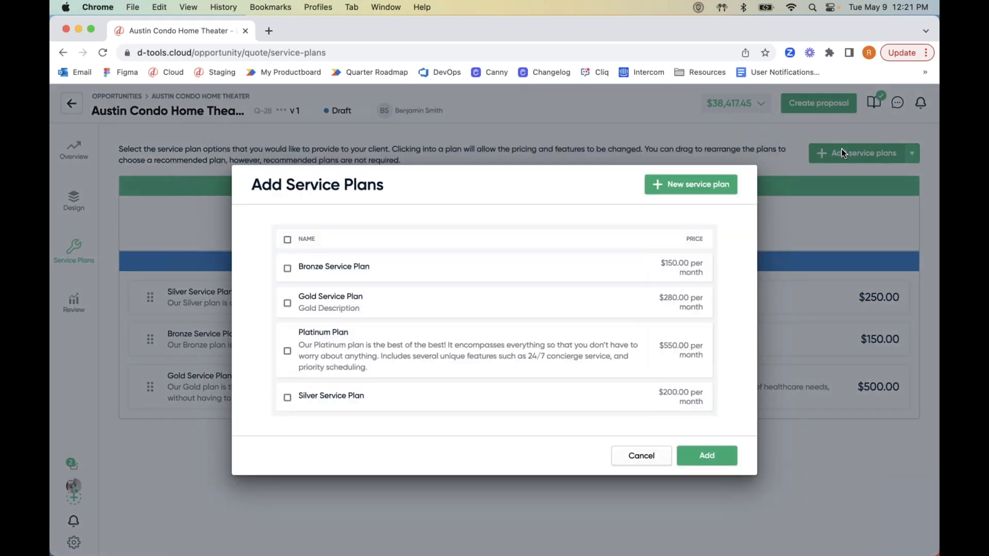
click(288, 351)
click(709, 456)
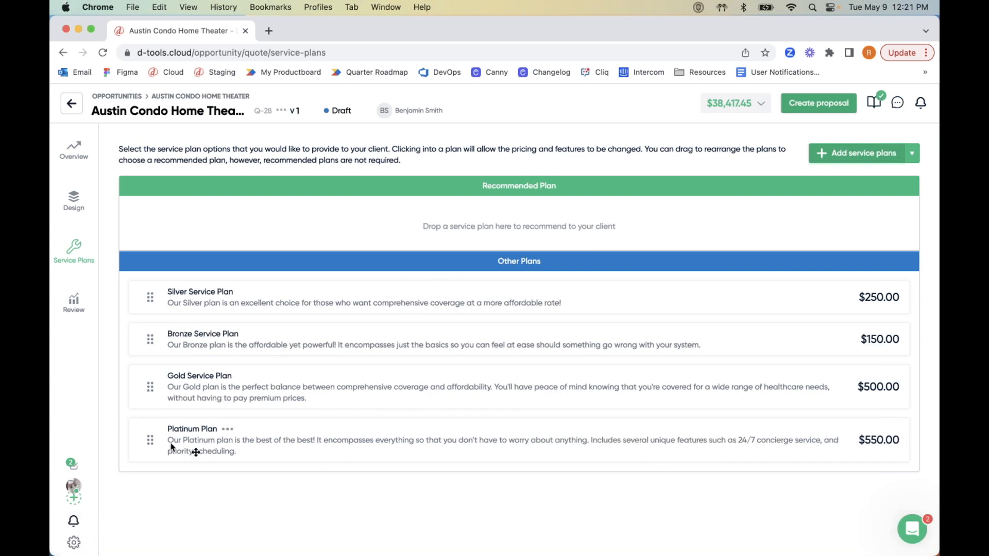
drag(149, 441, 288, 247)
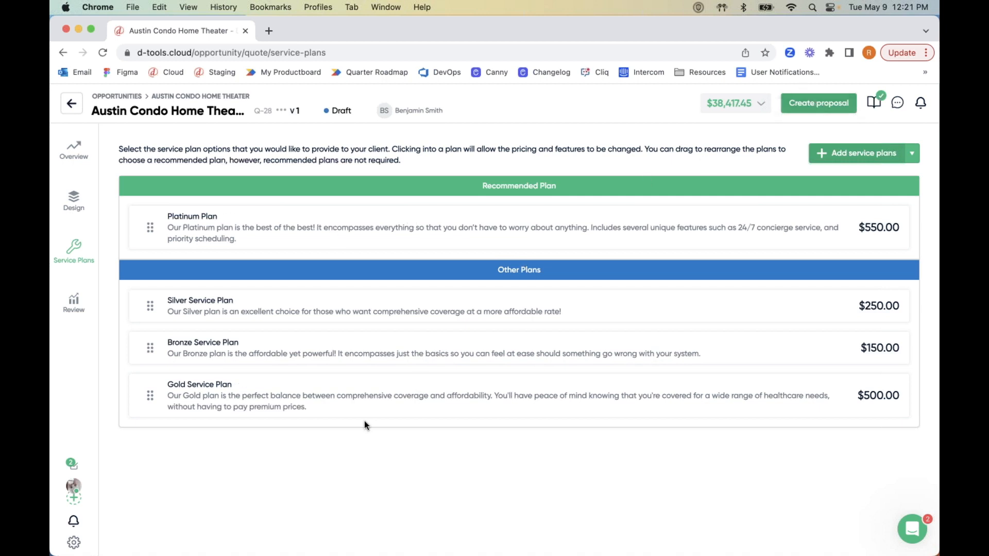
click(189, 221)
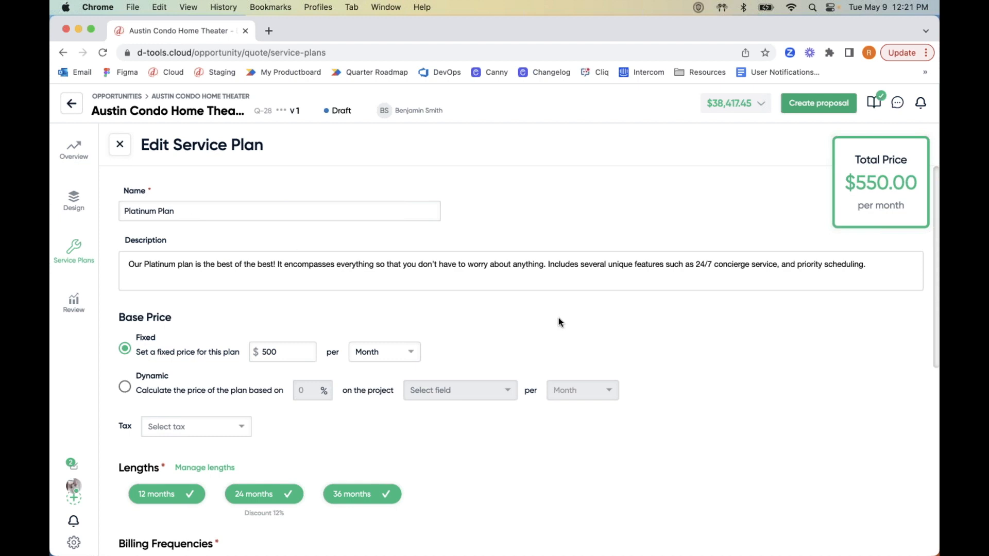
scroll(686, 377, down, 4)
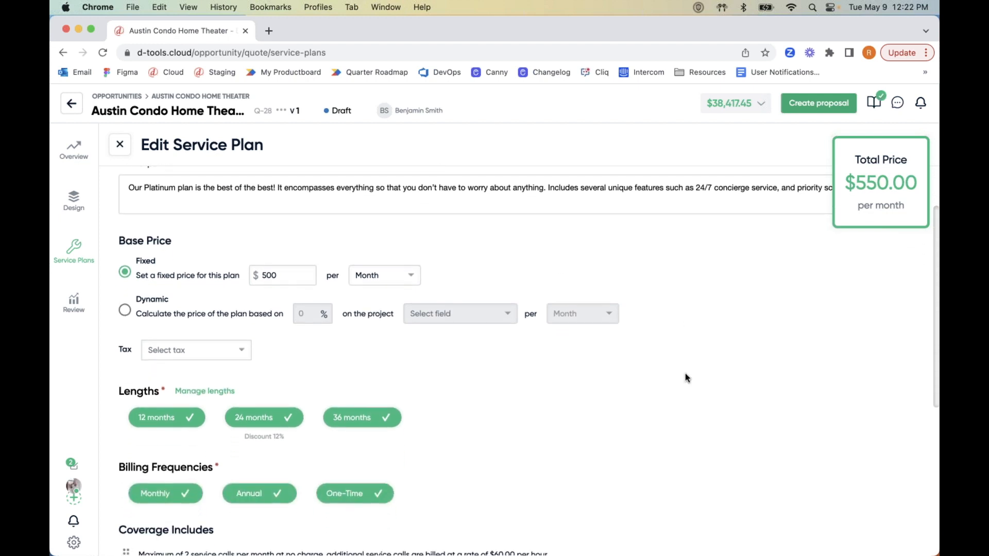
scroll(685, 377, down, 2)
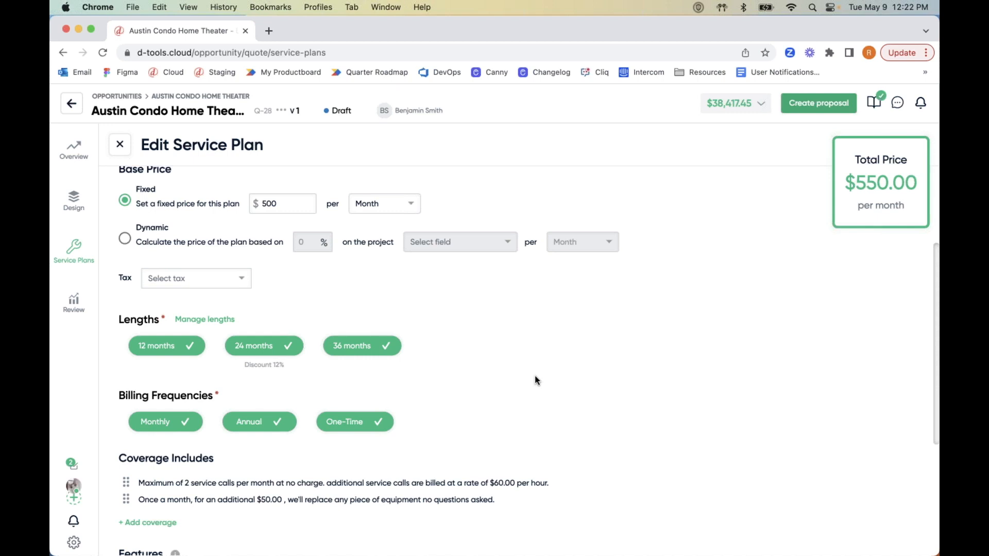
scroll(535, 378, down, 7)
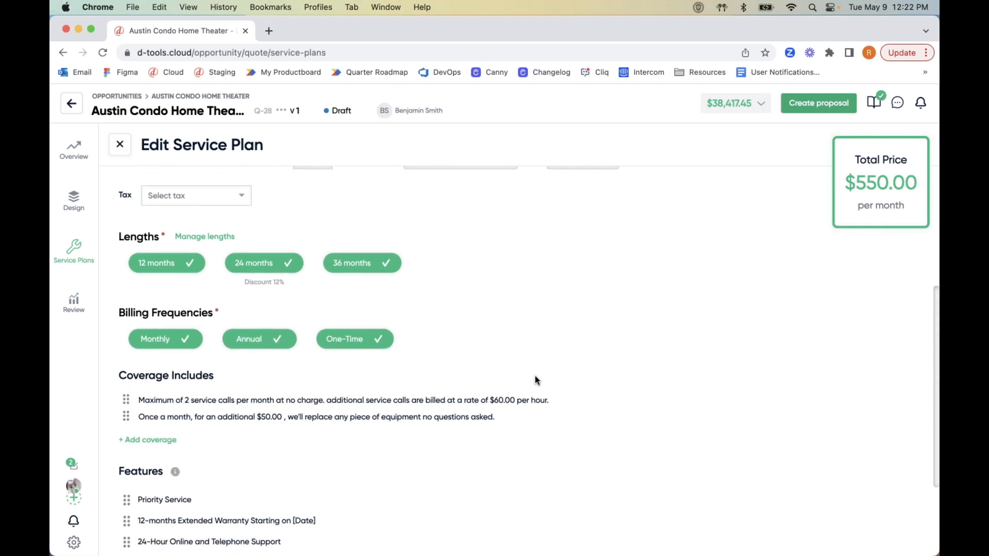
scroll(535, 378, down, 1)
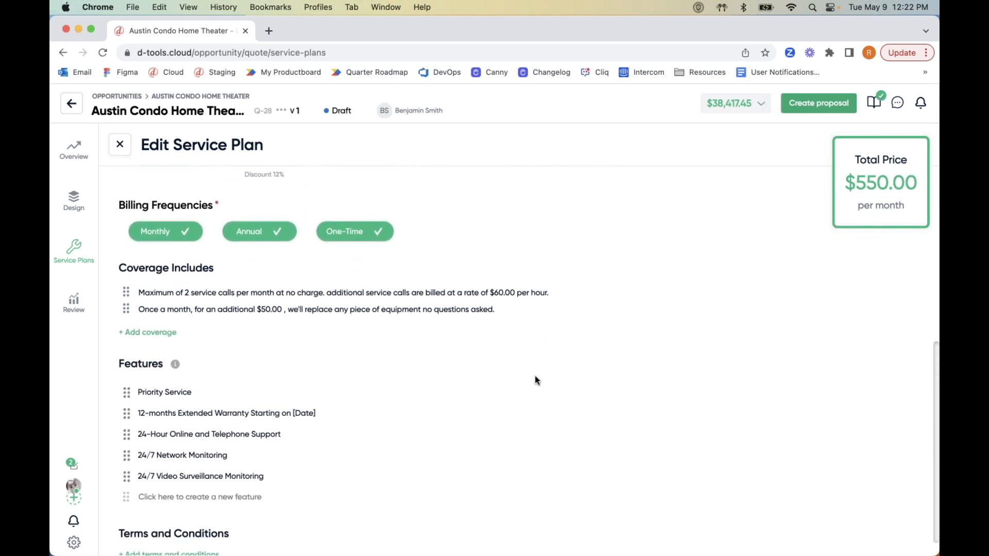
scroll(535, 380, up, 3)
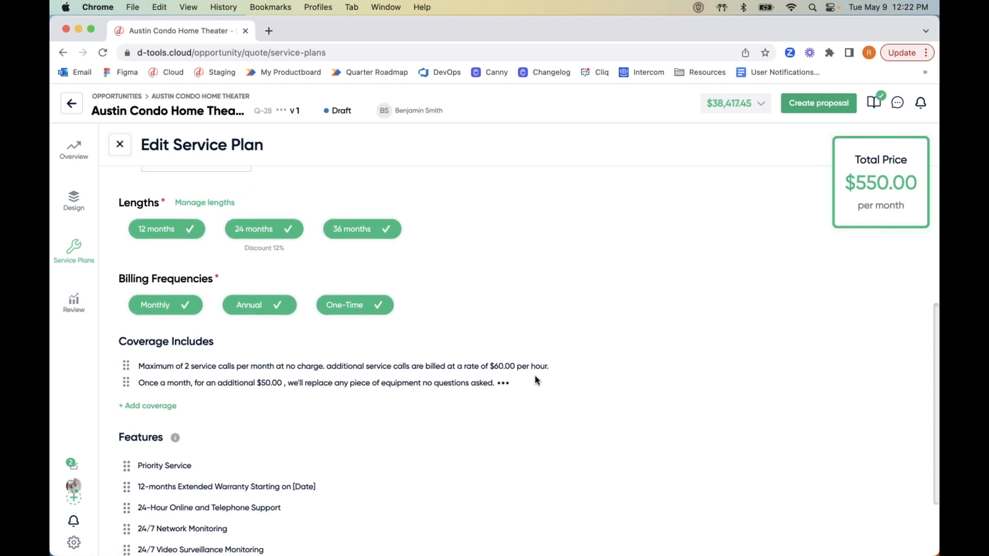
scroll(534, 379, up, 2)
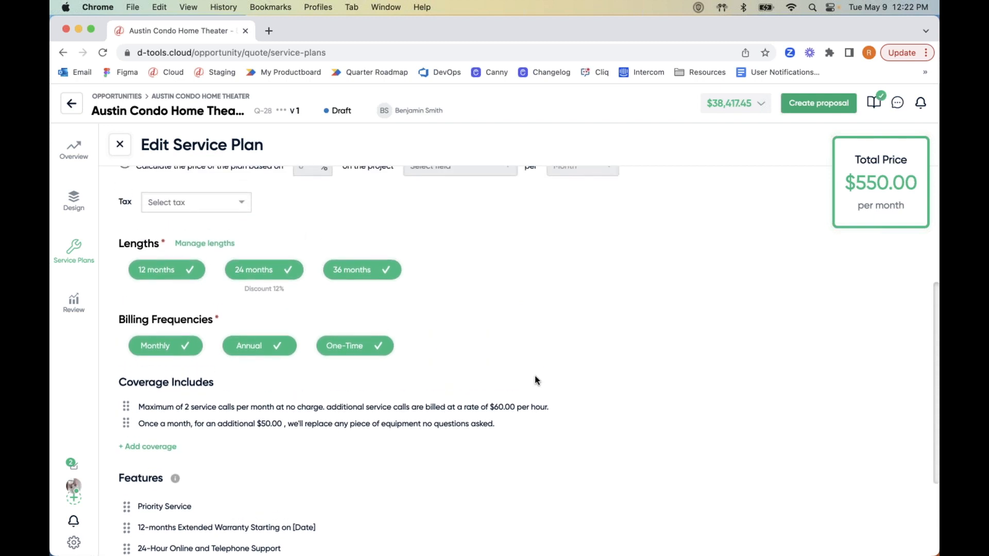
scroll(535, 376, up, 4)
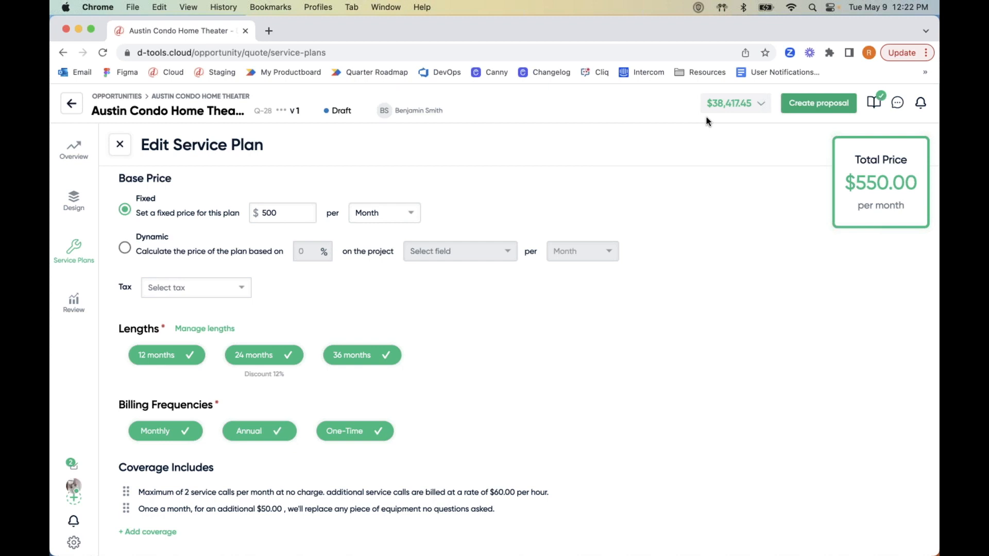
Try dynamic pricing at 1 percent of Product and Labor Price.
click(124, 251)
click(310, 249)
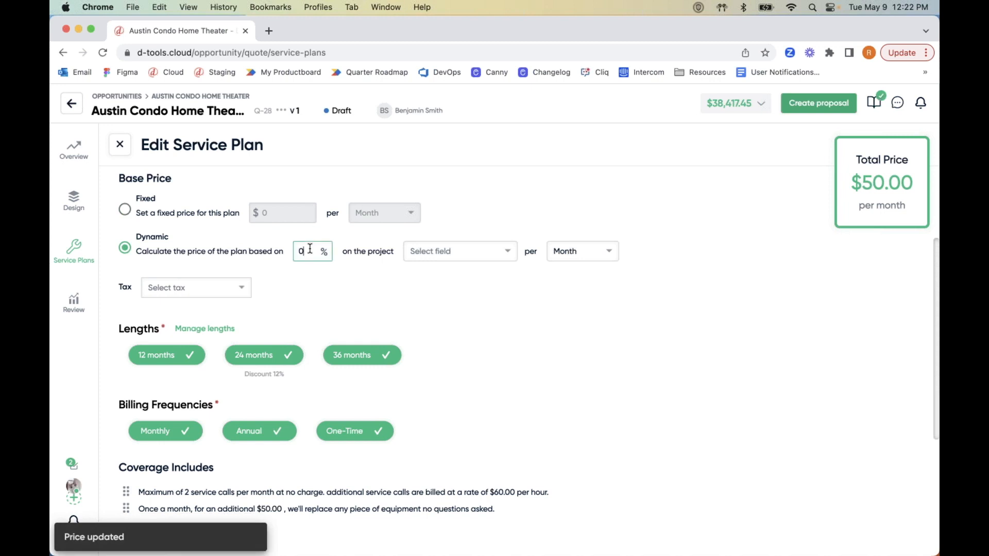
key(BackSpace)
text(1)
click(460, 249)
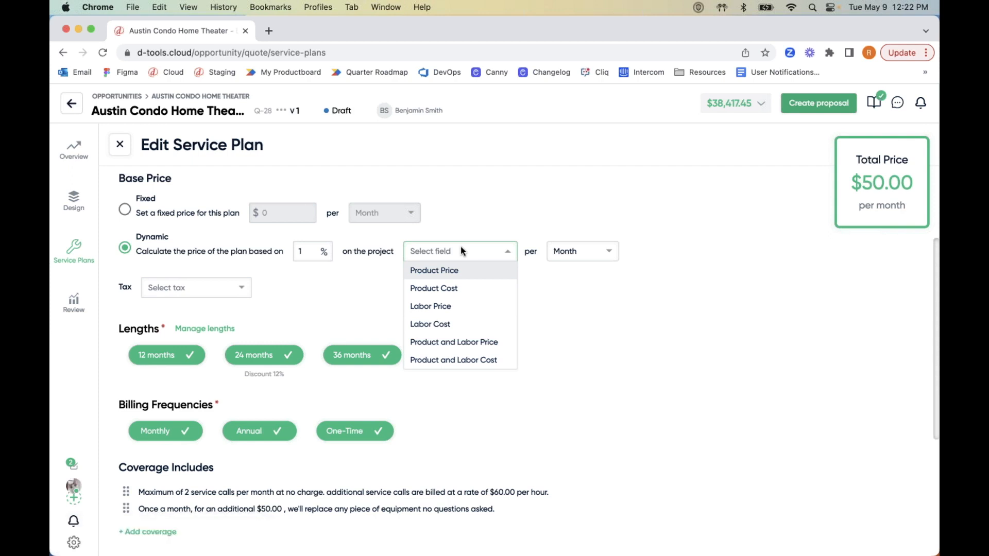
click(469, 341)
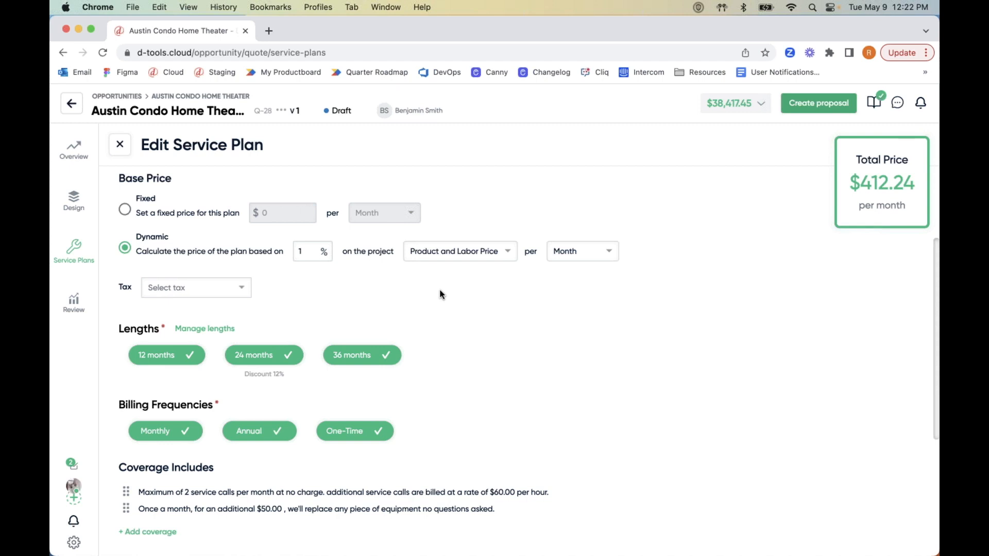
Return the plan to a fixed base price of $500 per month.
click(129, 211)
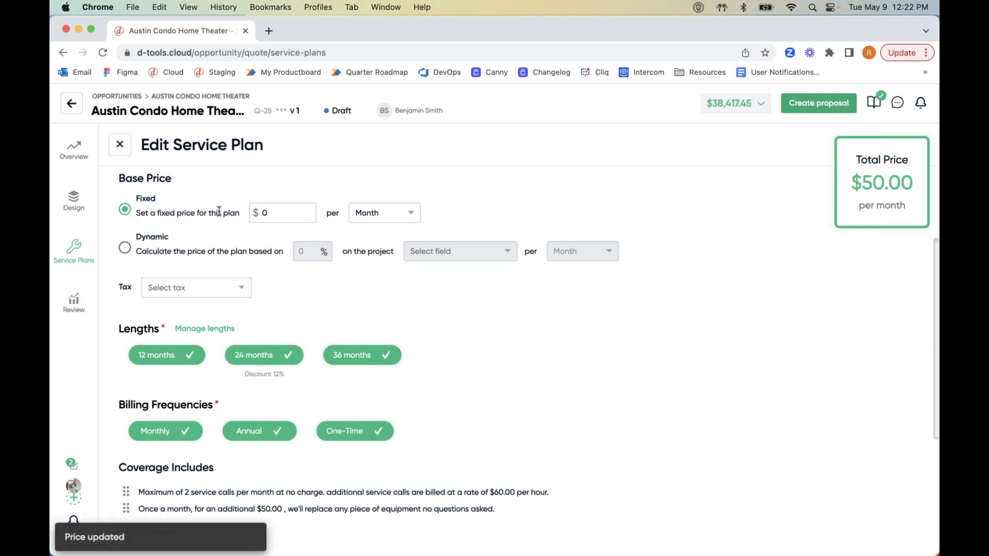
click(265, 209)
text(00)
click(542, 311)
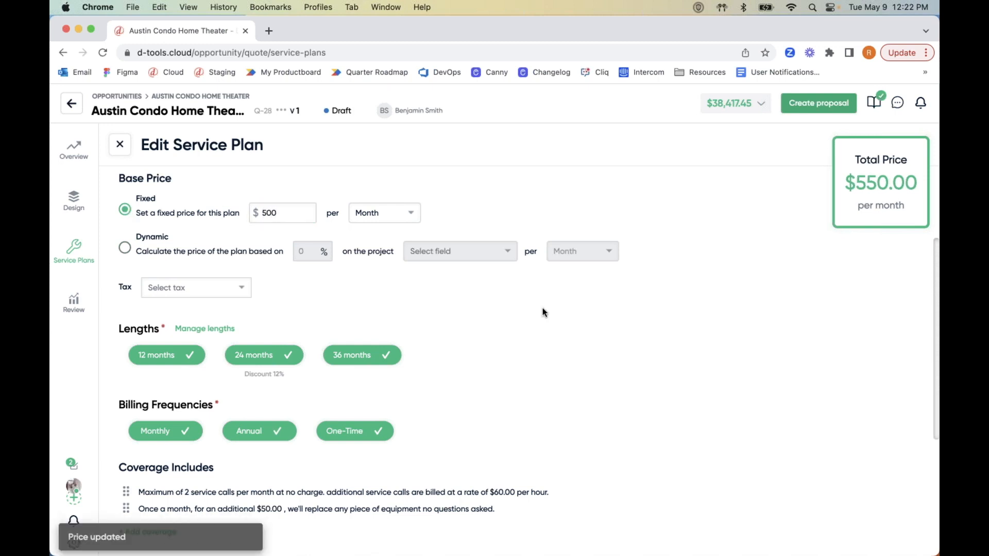
scroll(463, 336, down, 3)
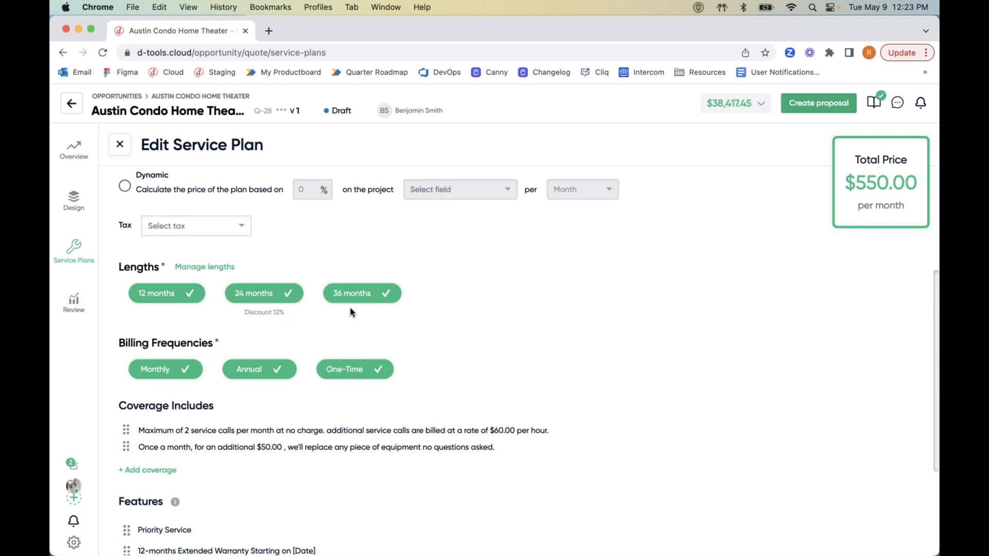
Give the 12-month plan length a 5% discount in Manage lengths.
click(230, 268)
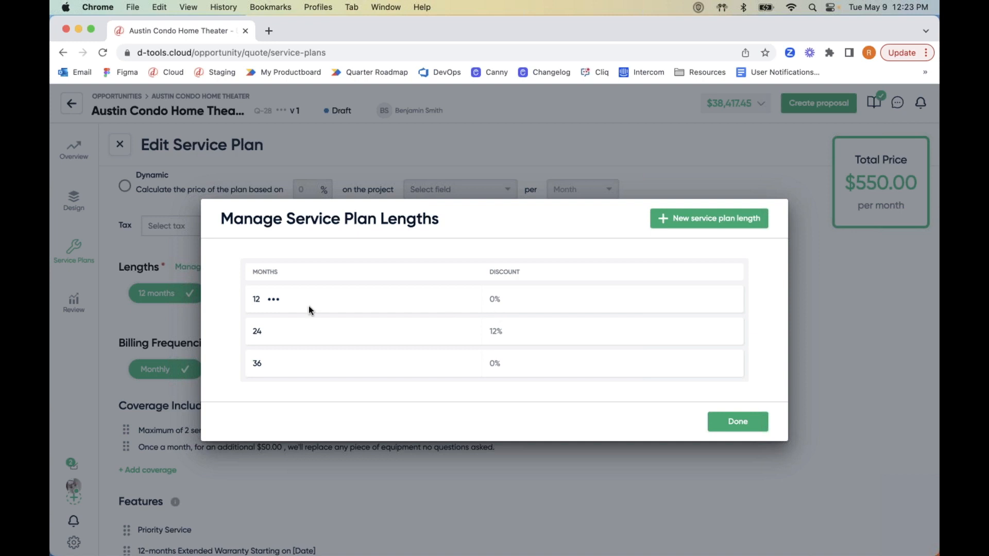
click(271, 300)
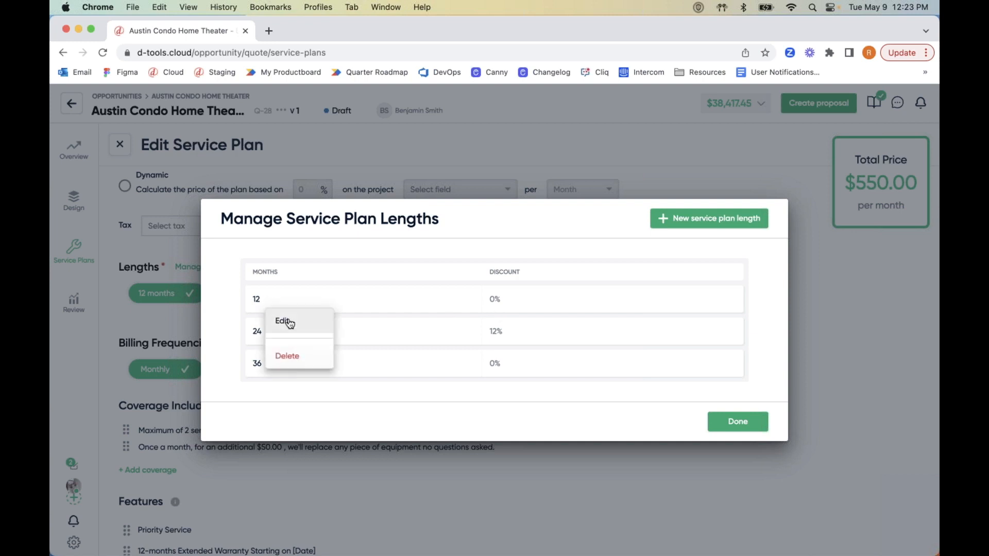
click(284, 320)
click(412, 346)
text(5)
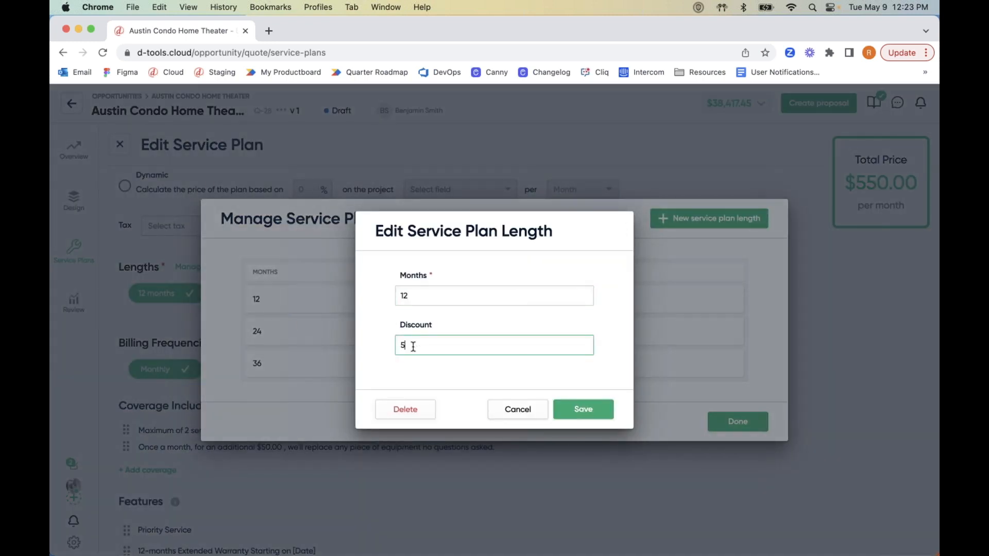
click(587, 409)
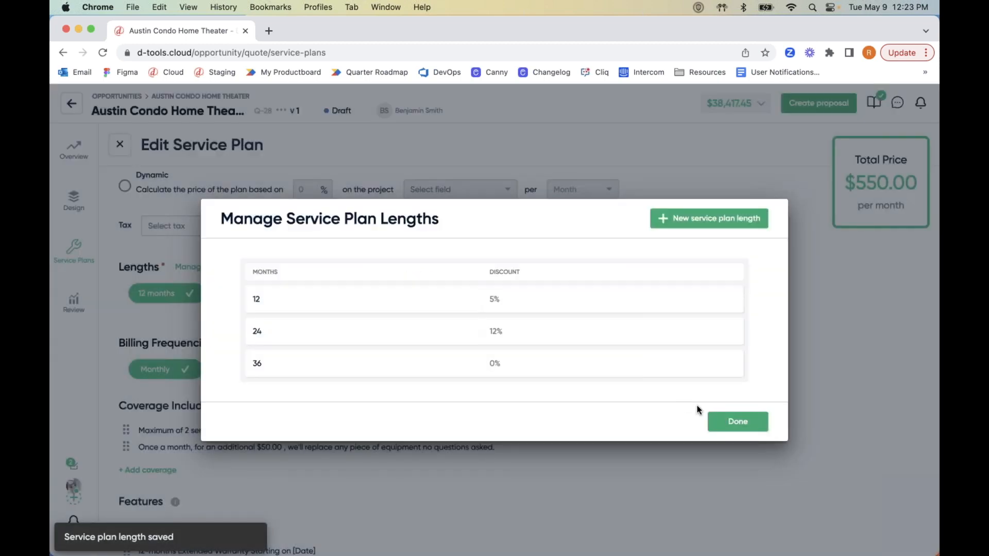
click(727, 420)
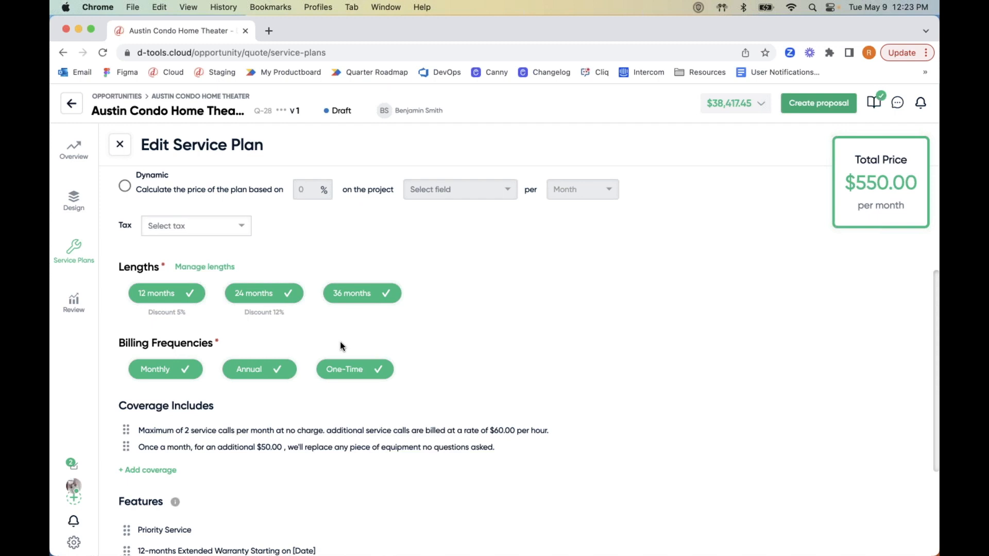
Remove Monthly and One-Time billing and the 12-month length from the plan.
click(185, 372)
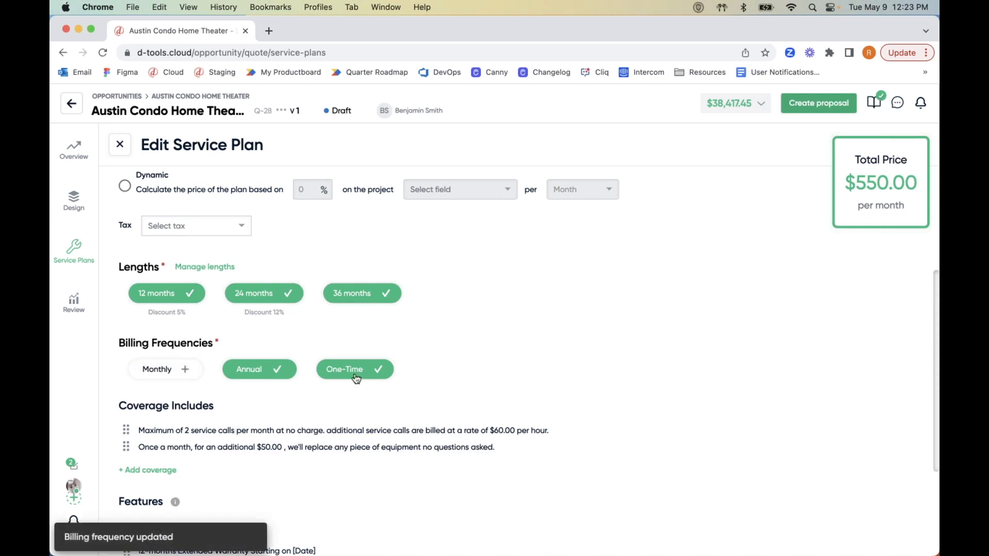
click(376, 370)
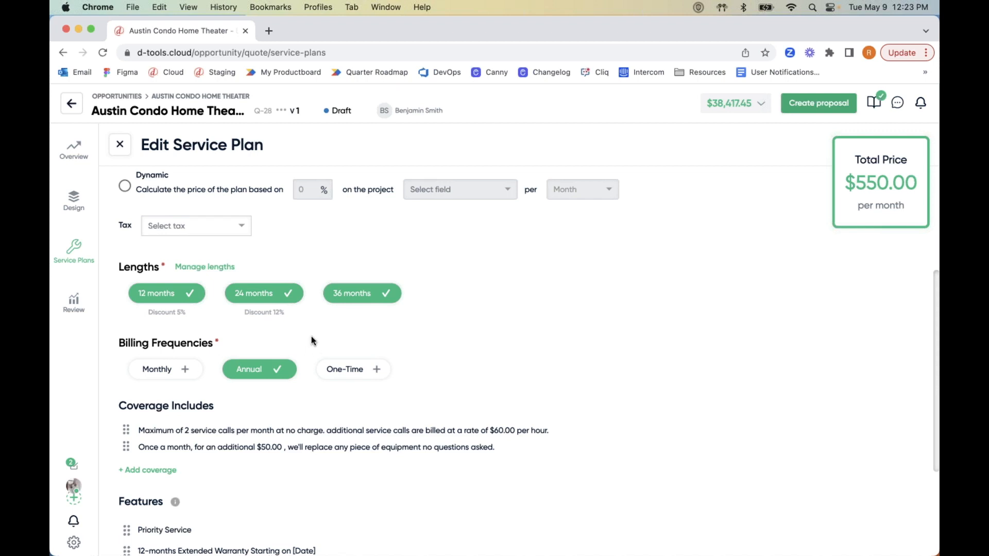
click(174, 303)
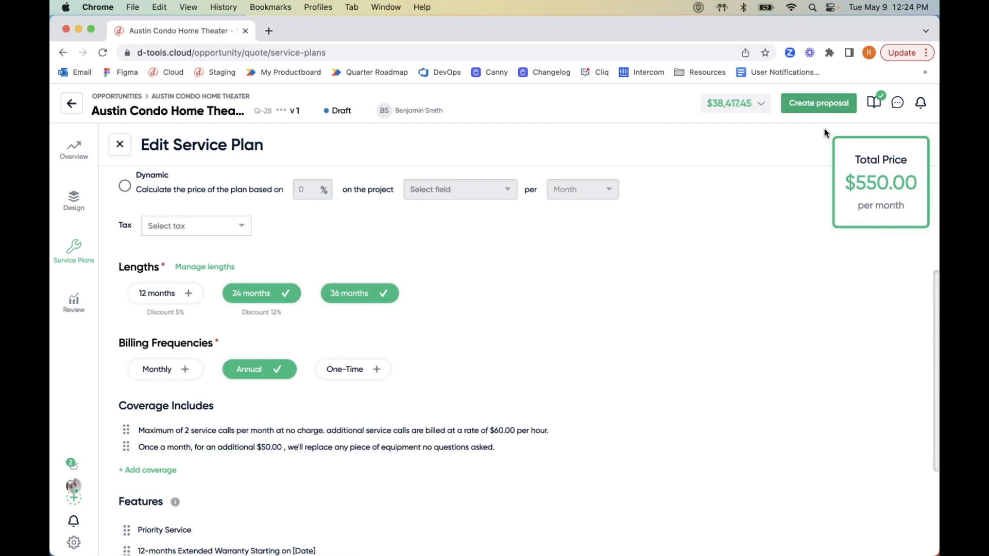
Create a Quick Quote proposal from the quote.
click(832, 103)
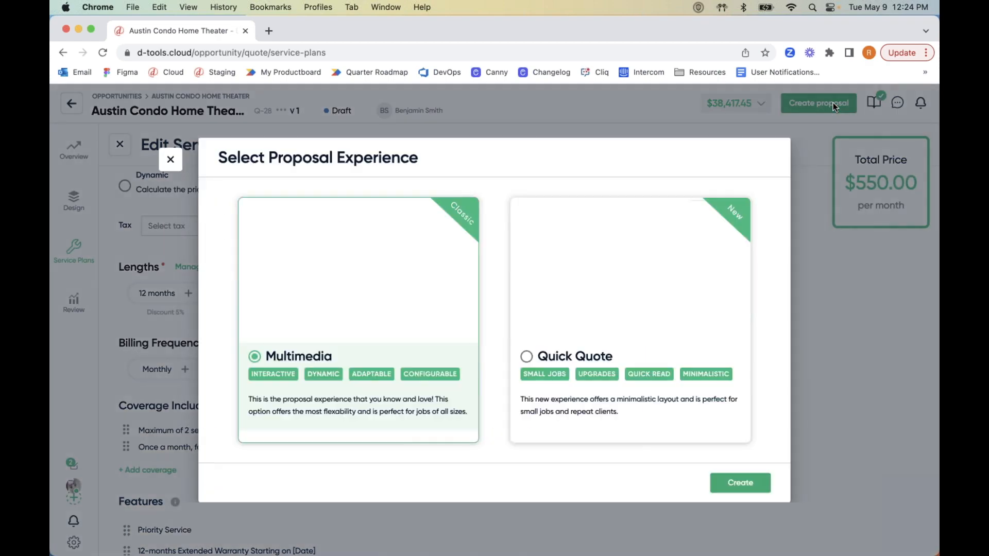
click(615, 394)
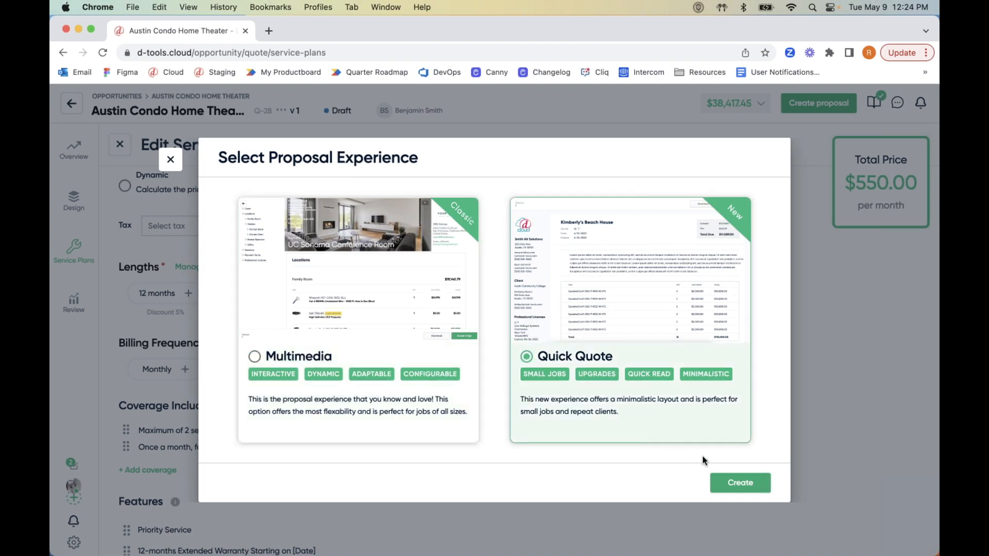
click(730, 483)
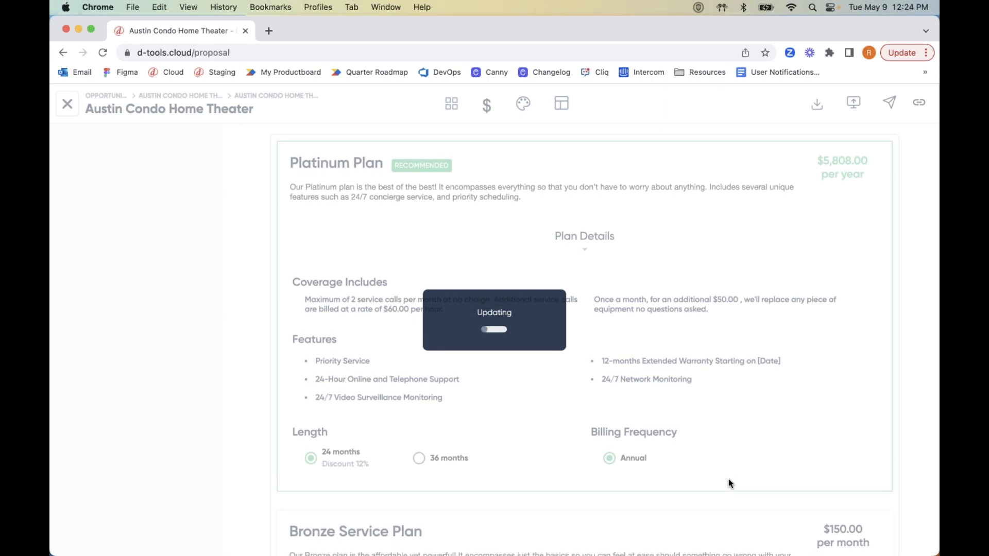
Collapse the Platinum Plan details and expand the Gold Service Plan details in the proposal.
scroll(730, 484, up, 5)
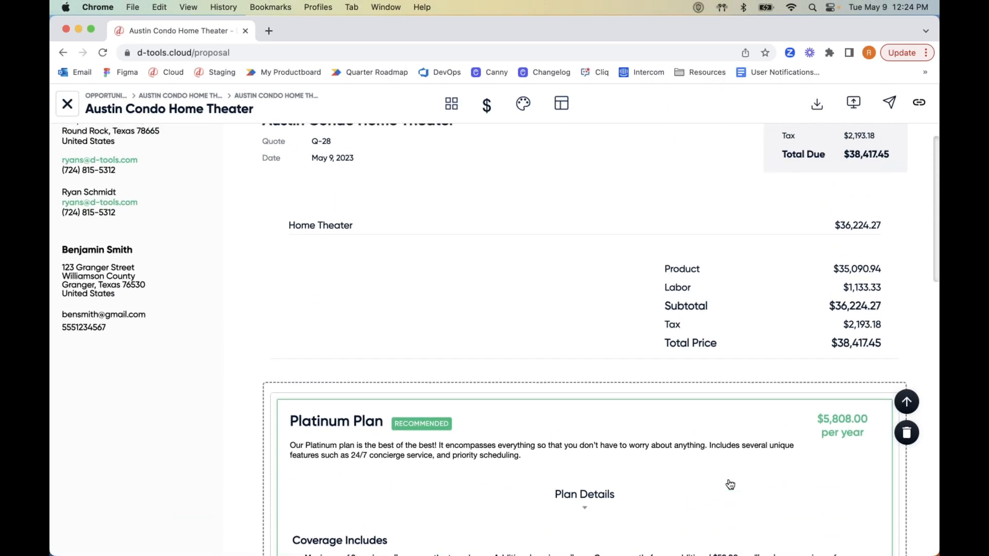
scroll(729, 483, down, 3)
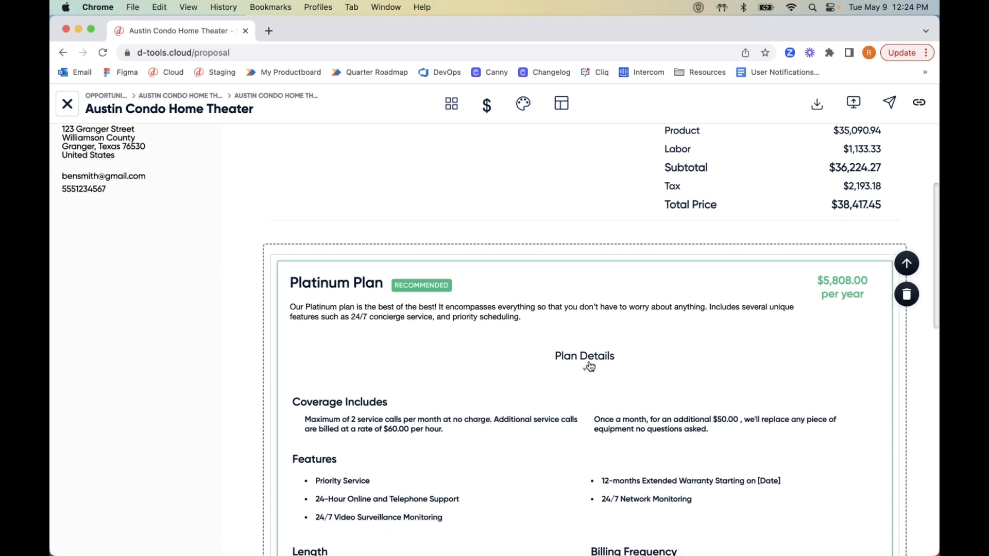
click(587, 371)
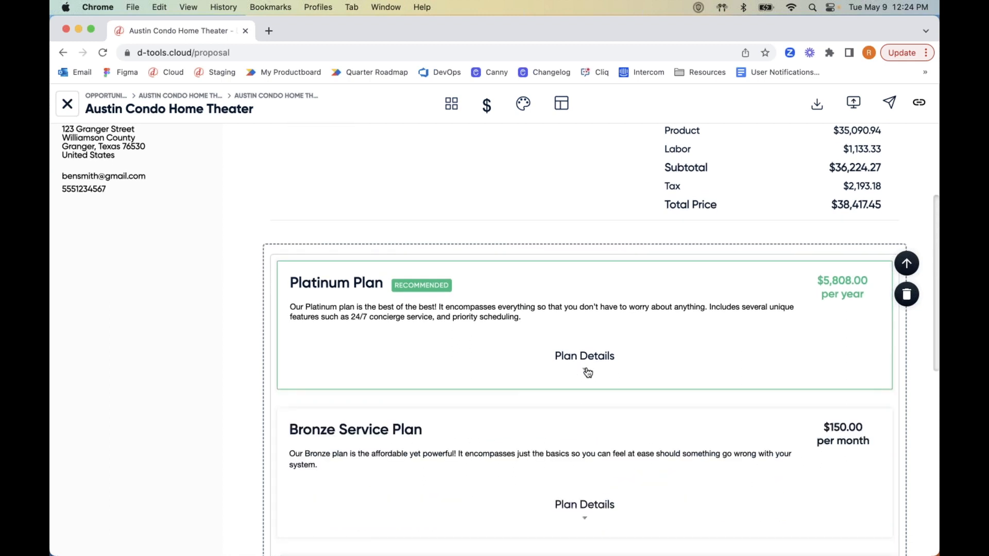
scroll(588, 372, down, 2)
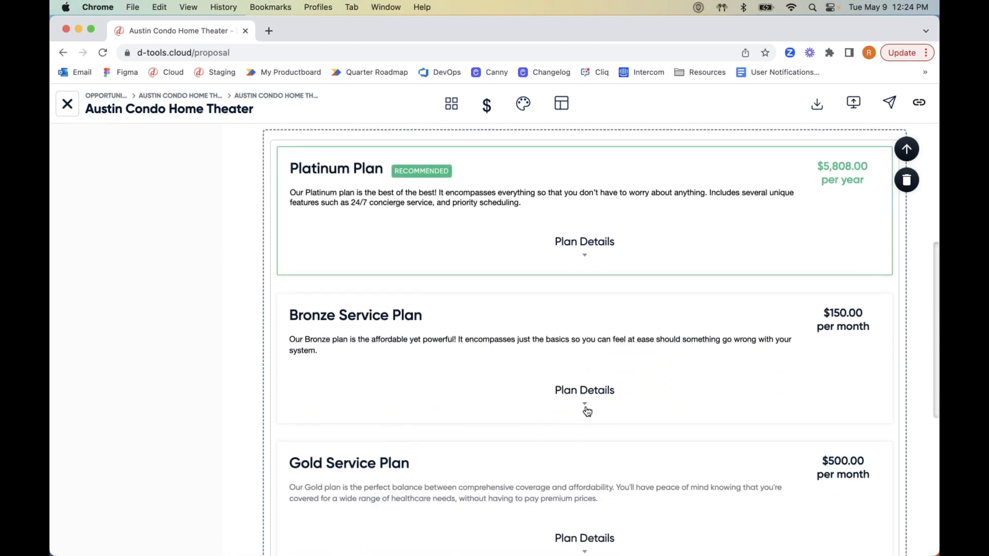
scroll(587, 411, down, 1)
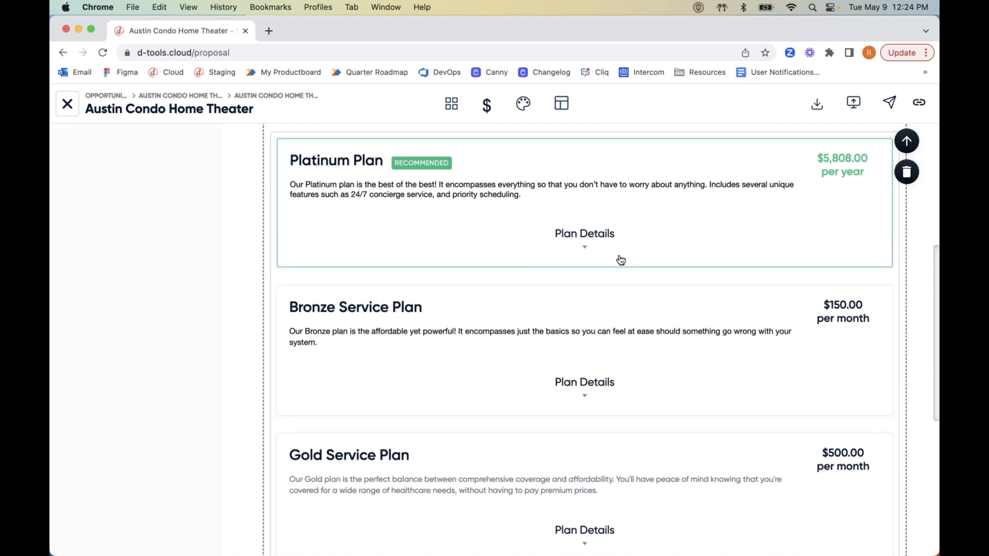
scroll(620, 260, down, 4)
scroll(621, 260, down, 2)
scroll(614, 203, up, 3)
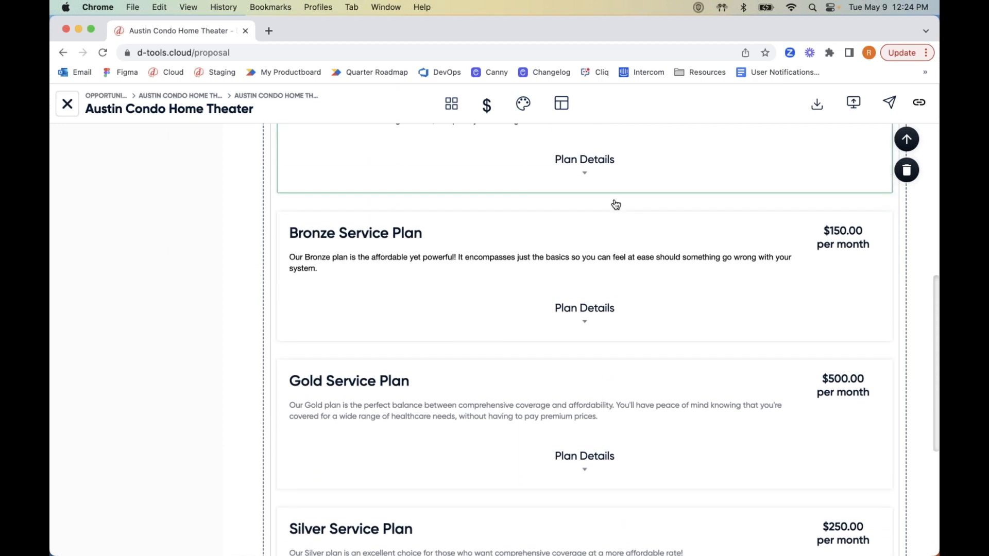
scroll(615, 204, down, 8)
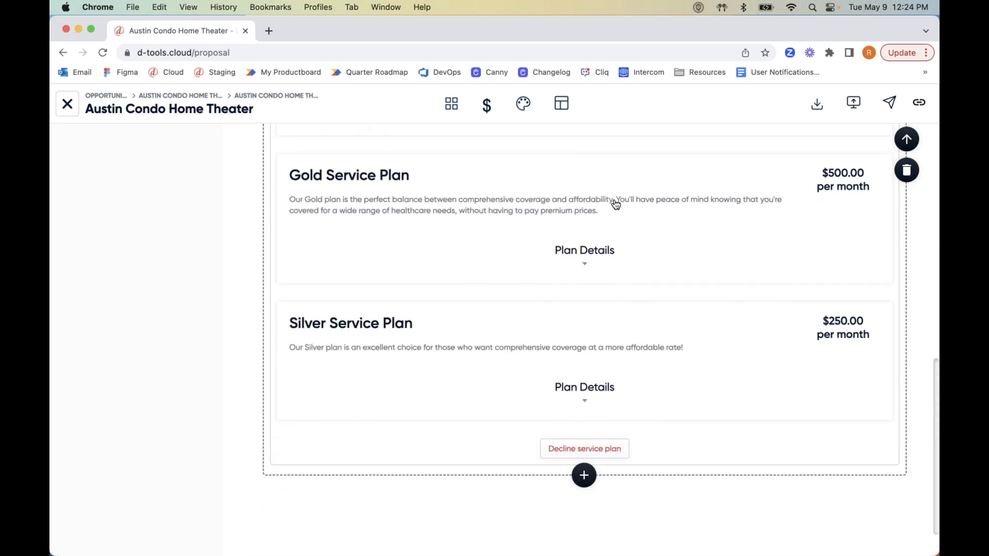
click(585, 248)
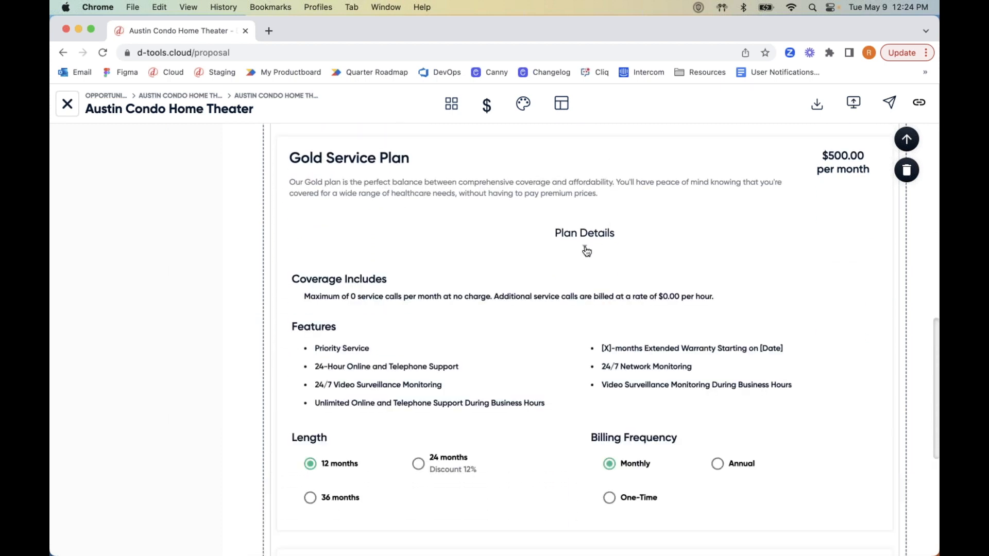
Expand the Platinum and Bronze plan details and scroll down to the Silver plan.
scroll(586, 251, up, 4)
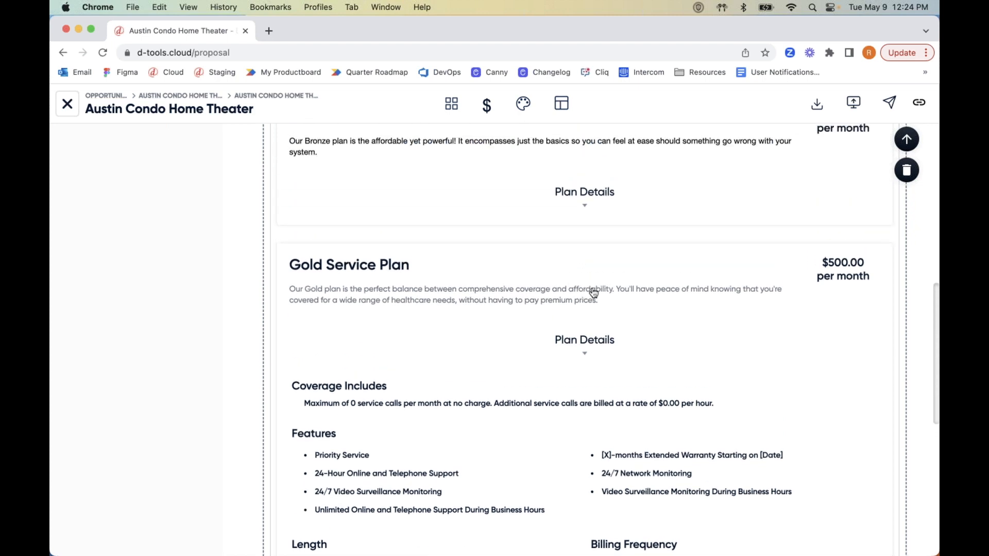
scroll(590, 288, up, 3)
scroll(593, 293, up, 4)
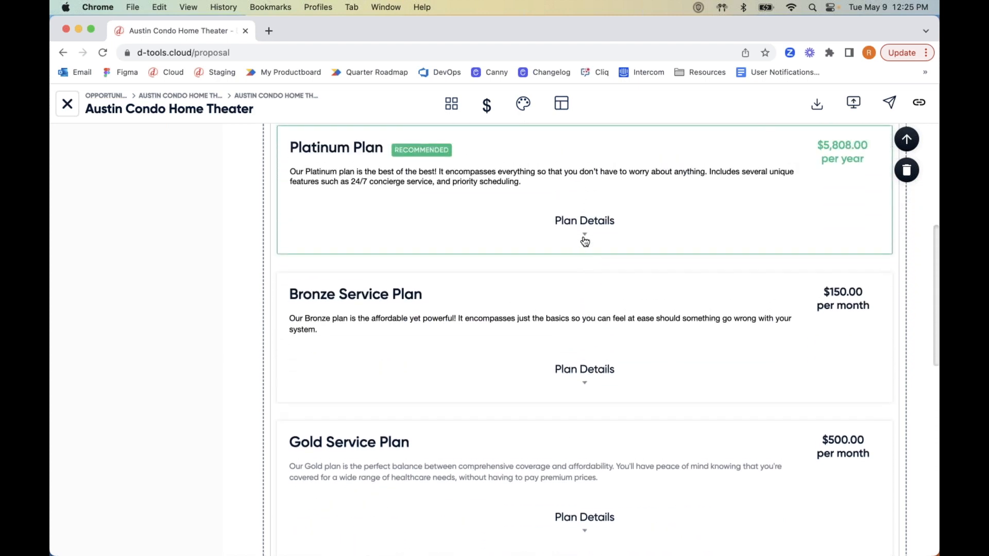
click(590, 233)
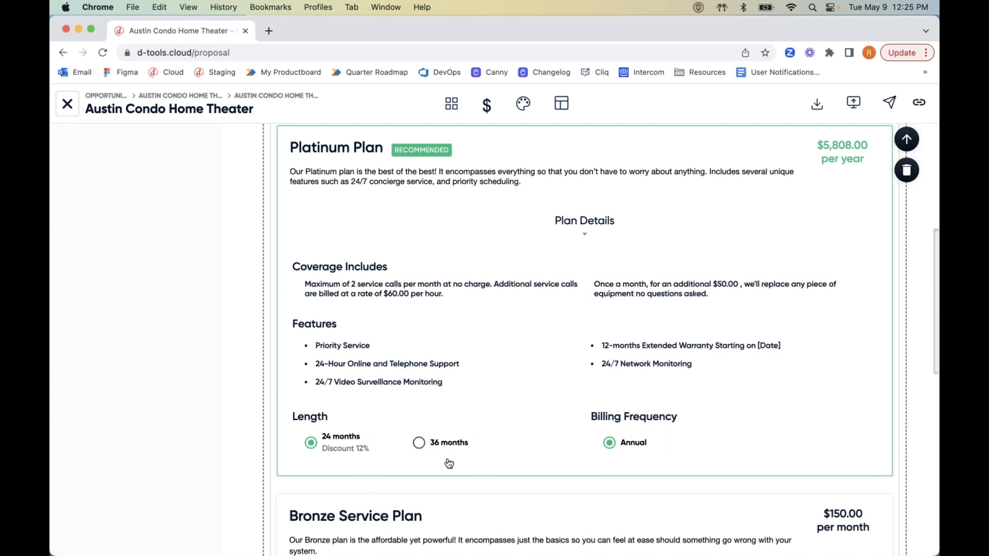
scroll(450, 463, down, 7)
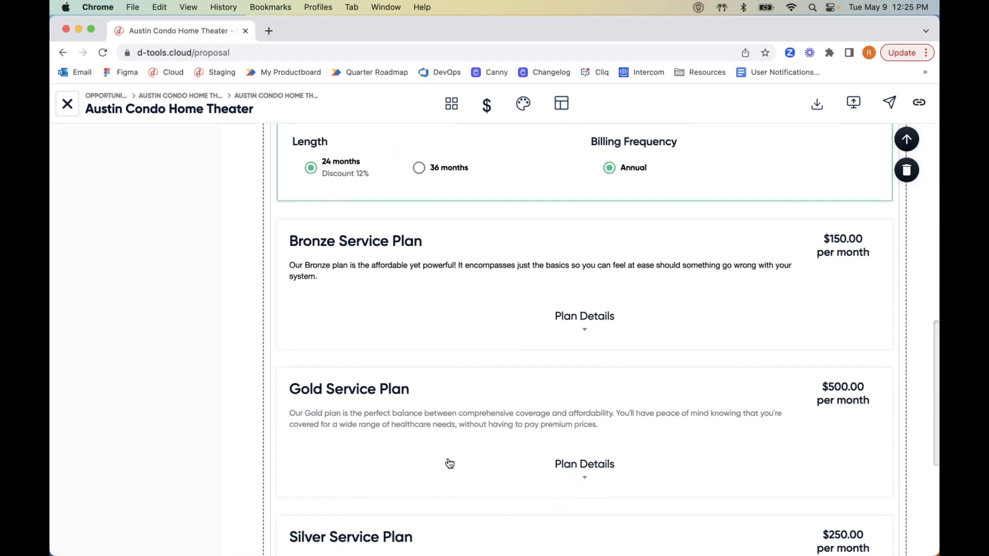
click(587, 245)
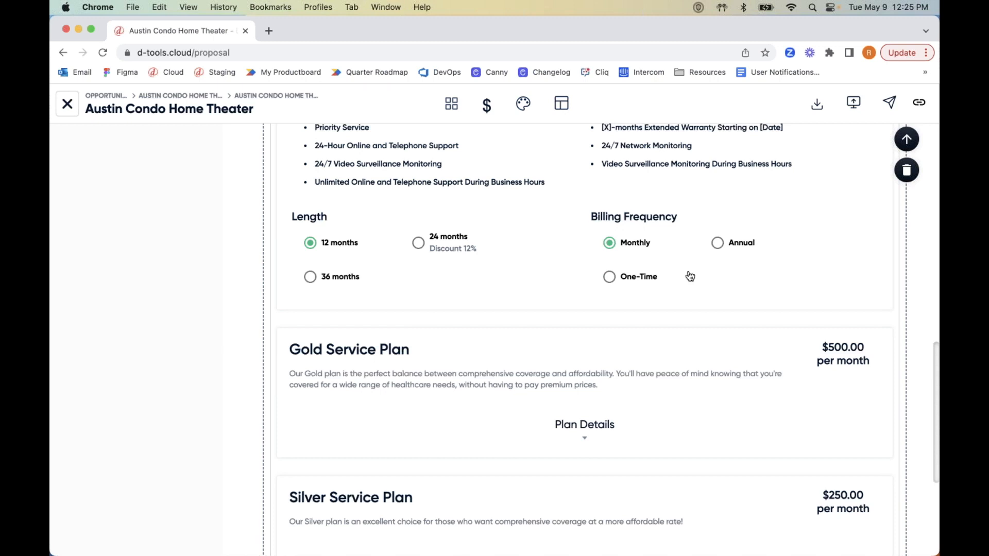
scroll(690, 277, down, 5)
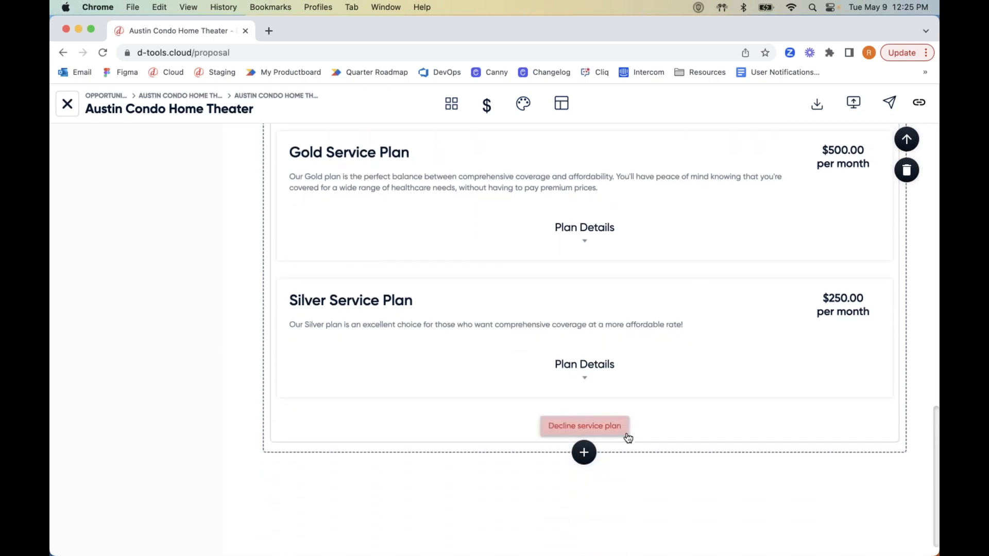
scroll(649, 426, up, 15)
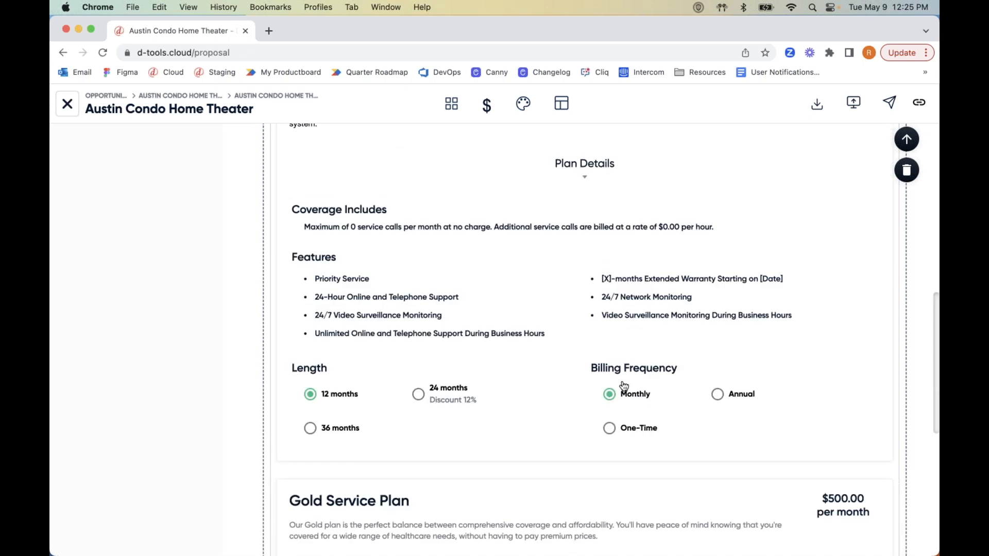
scroll(624, 436, up, 5)
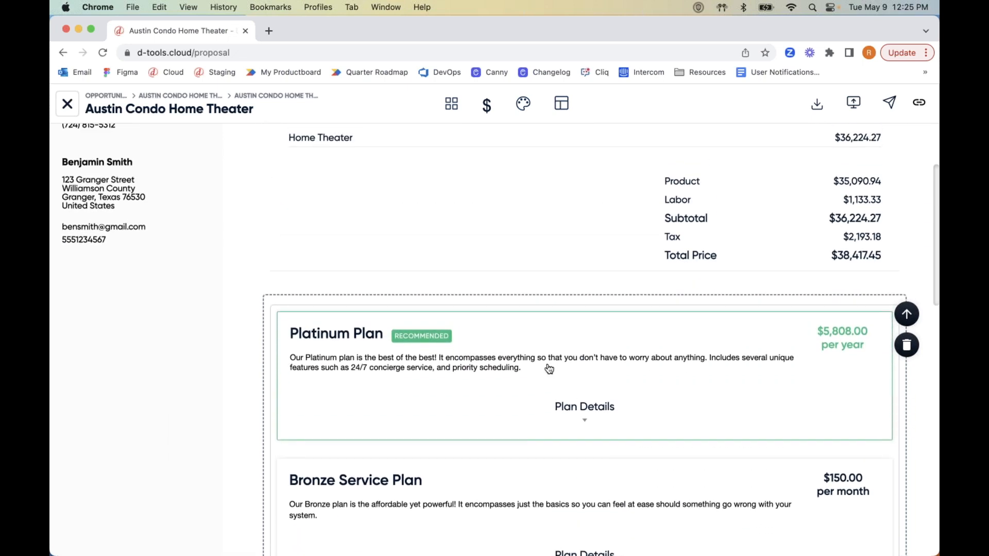
click(583, 422)
scroll(592, 407, down, 8)
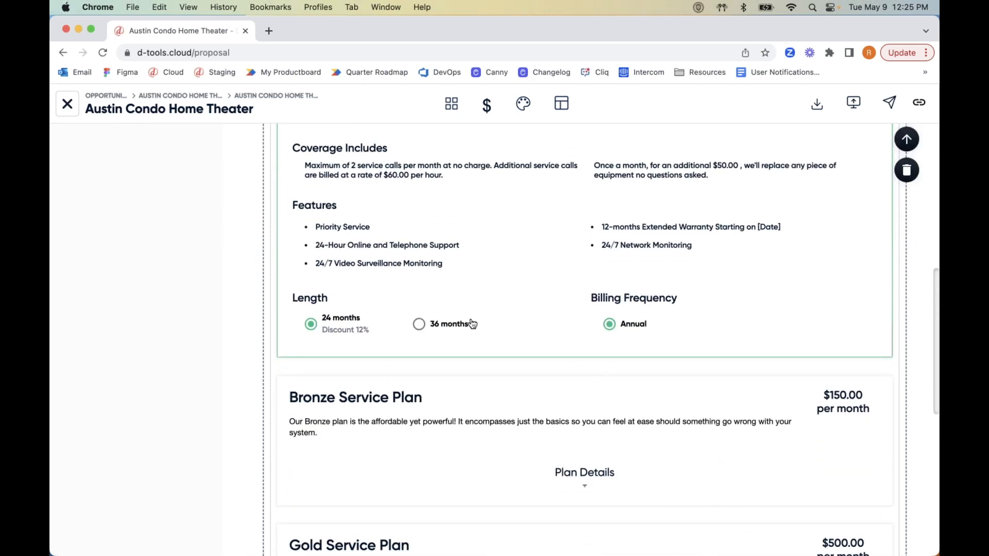
scroll(613, 332, down, 10)
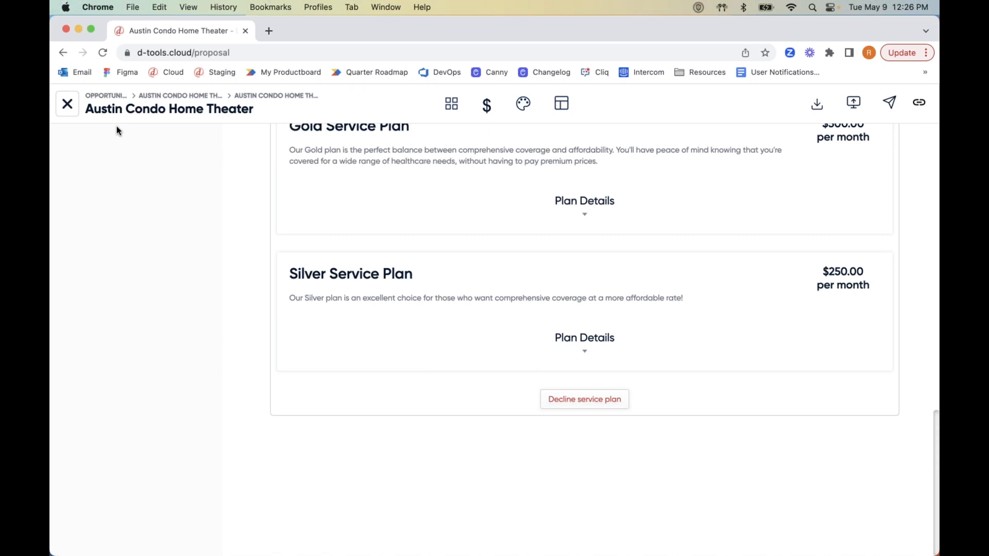
Present the proposal and fill in the signer's e-mail, first and last name for Accept & Sign.
click(854, 105)
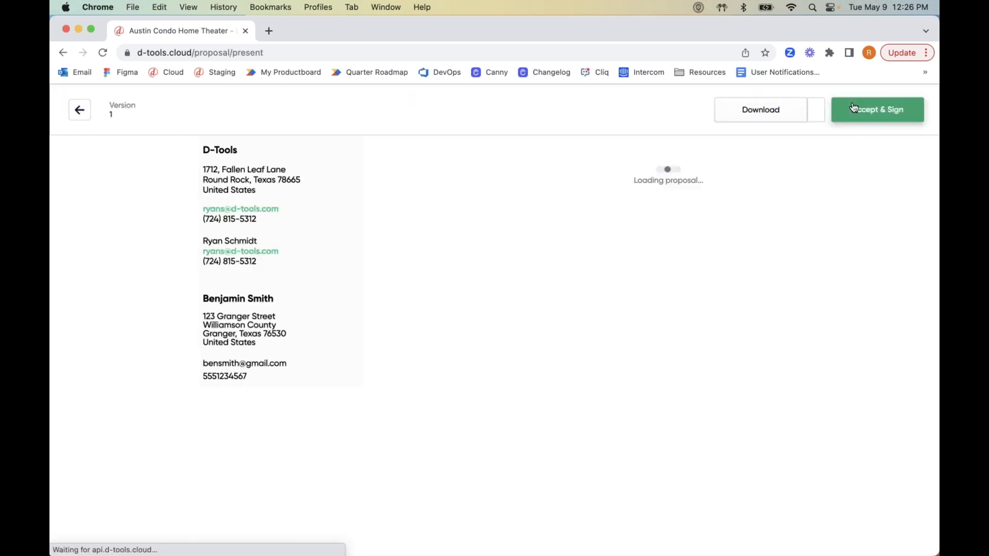
click(889, 117)
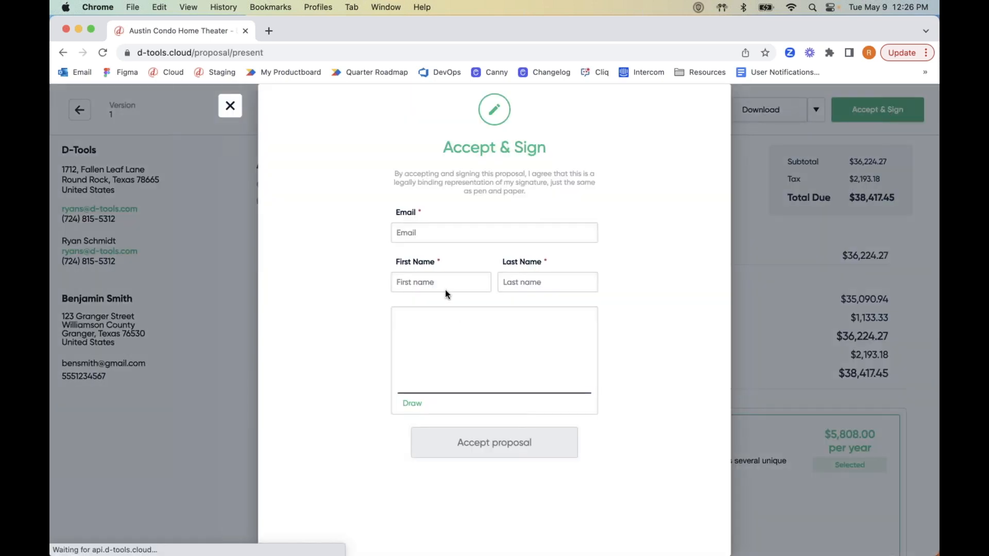
click(427, 234)
key(Tab)
key(Tab)
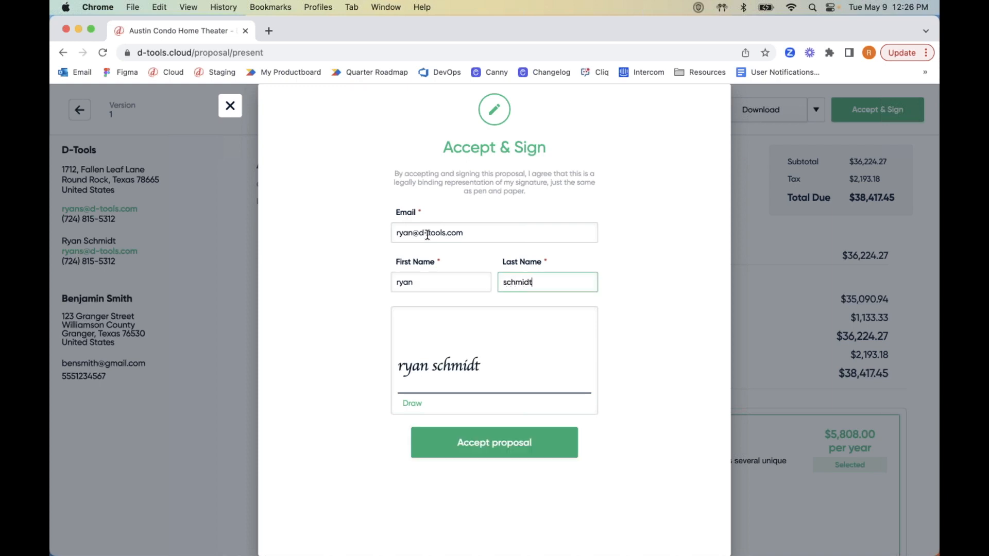
Accept the proposal, dismiss the thank-you message, and return to the proposal editor.
click(509, 441)
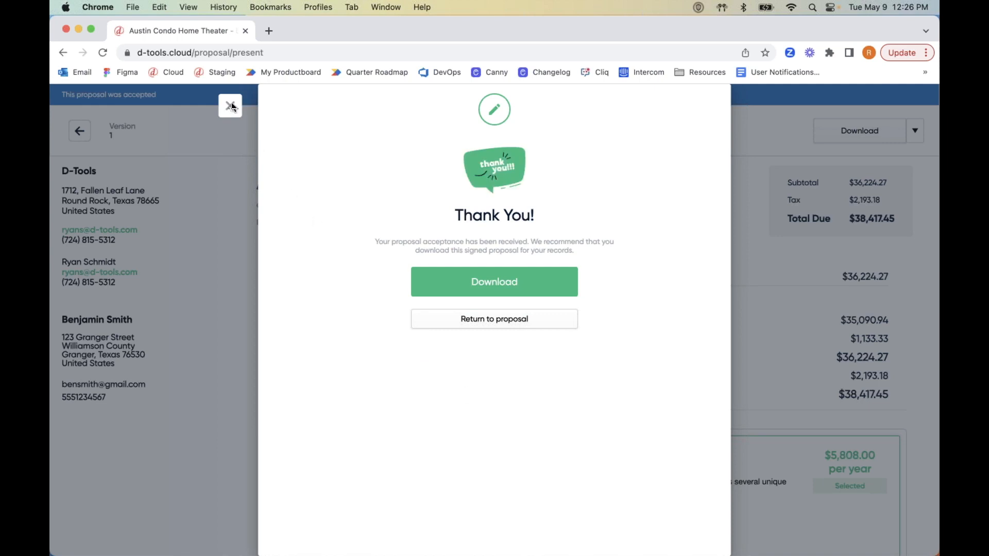
click(231, 106)
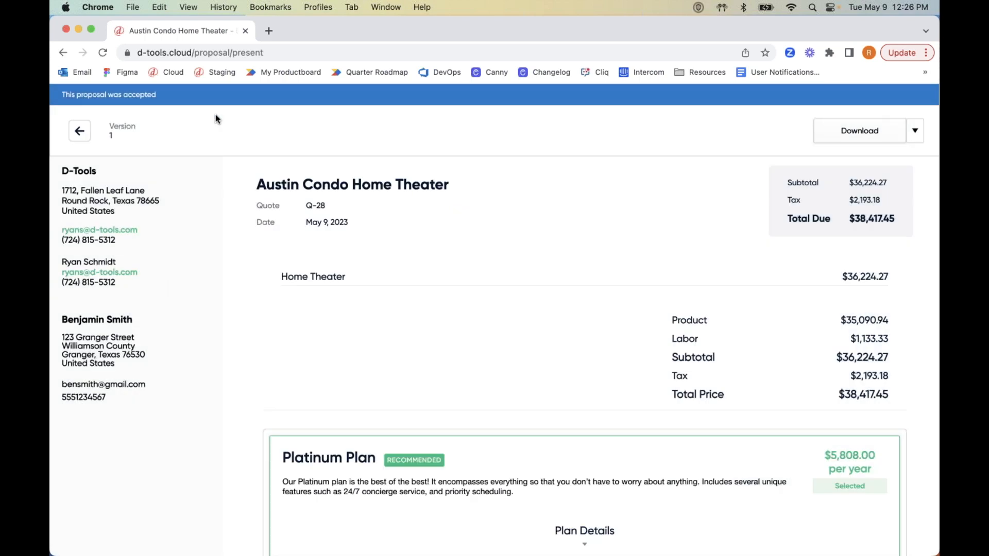
click(79, 131)
Move the Austin Condo Home Theater opportunity to Won and convert it into project P-21.
click(67, 105)
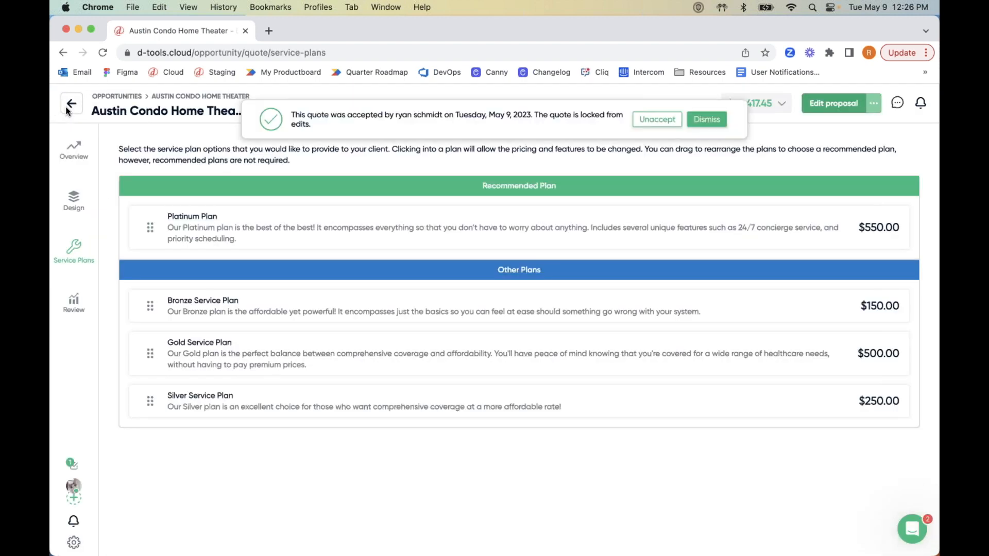
click(67, 108)
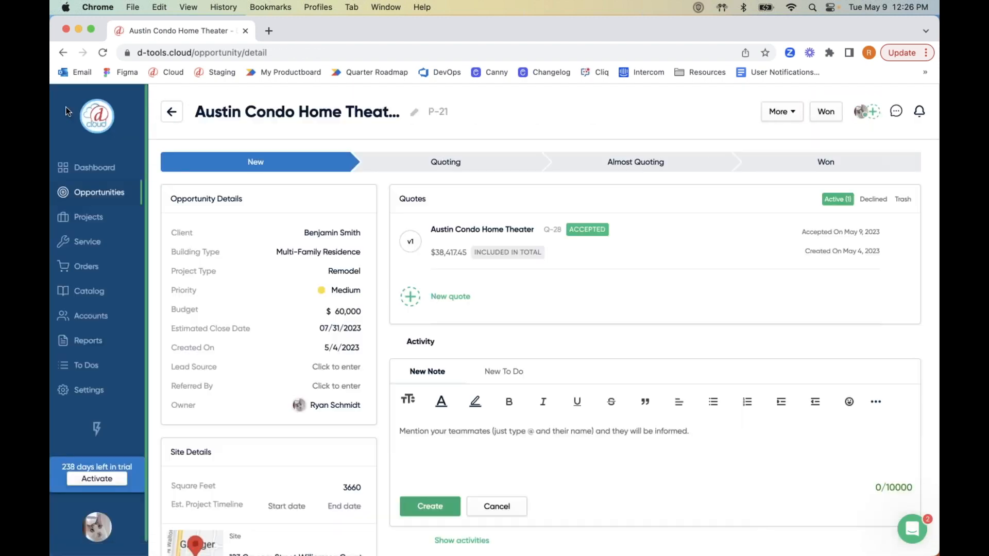
click(98, 199)
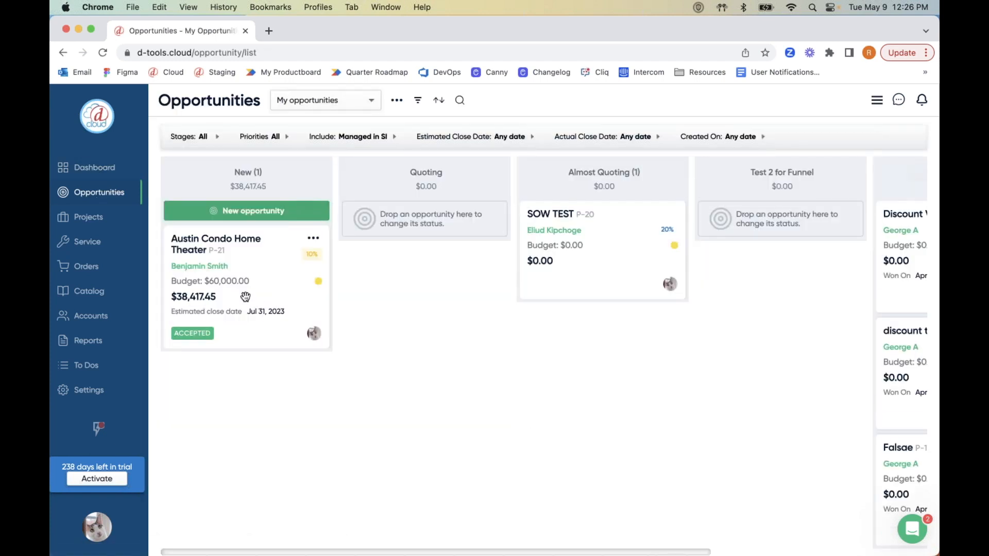
drag(257, 304, 747, 270)
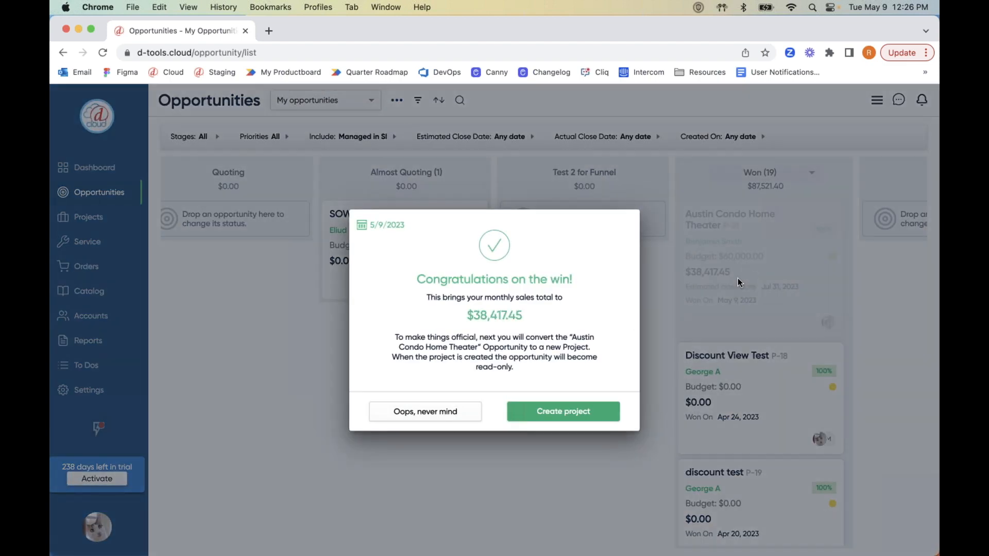
click(584, 411)
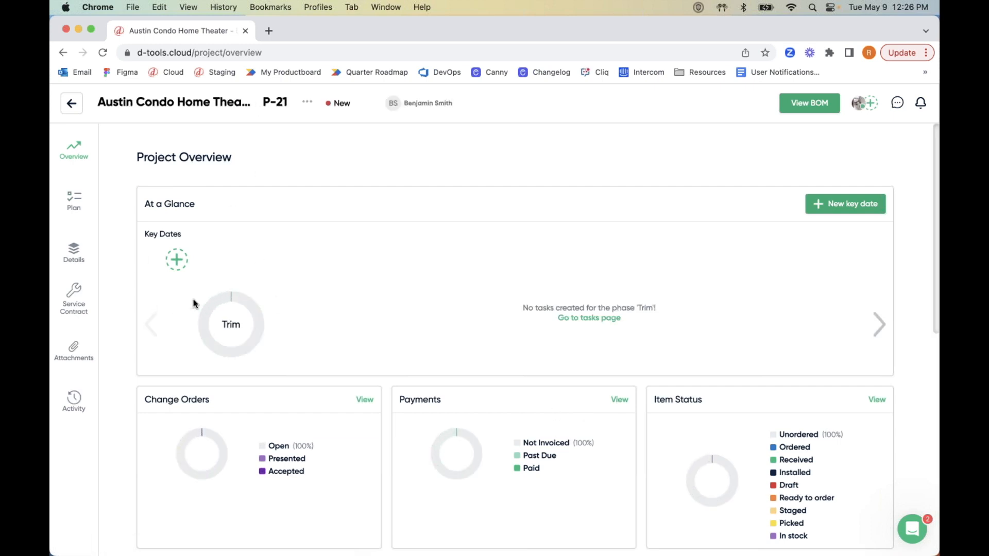
Review the project's Platinum Plan S-4 service contract, then go back to the Projects board.
click(78, 311)
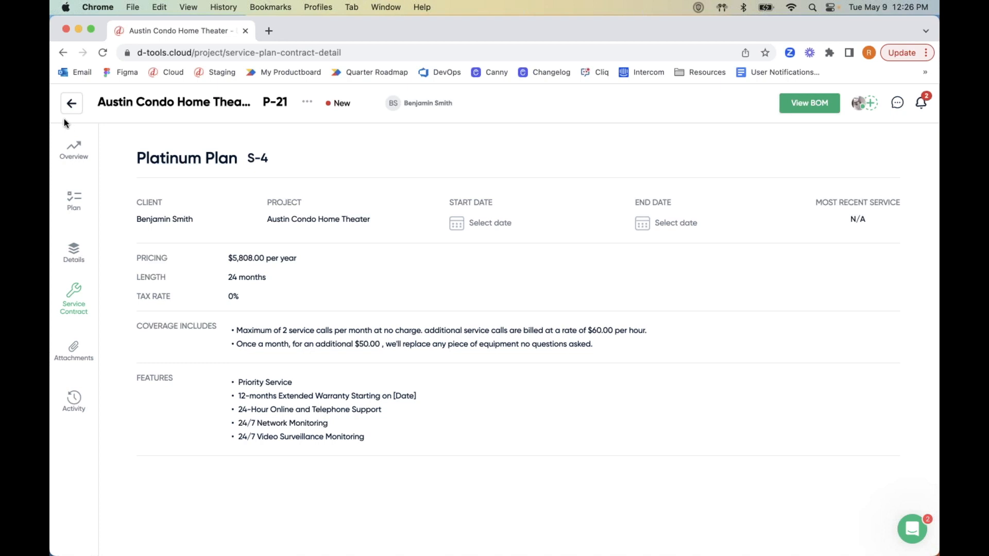
click(72, 103)
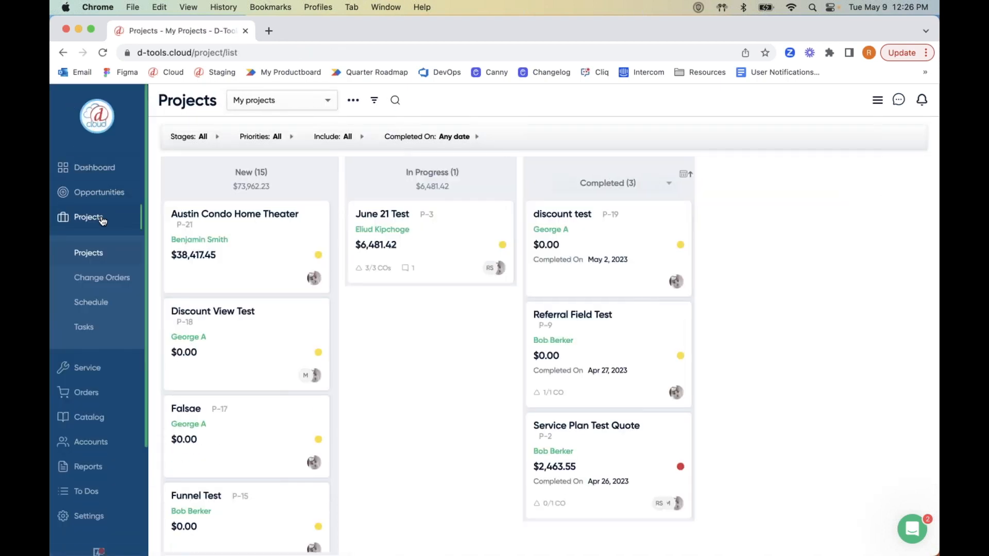
Go to Service > Contracts to list the service contracts, including Platinum Plan S-4.
click(98, 369)
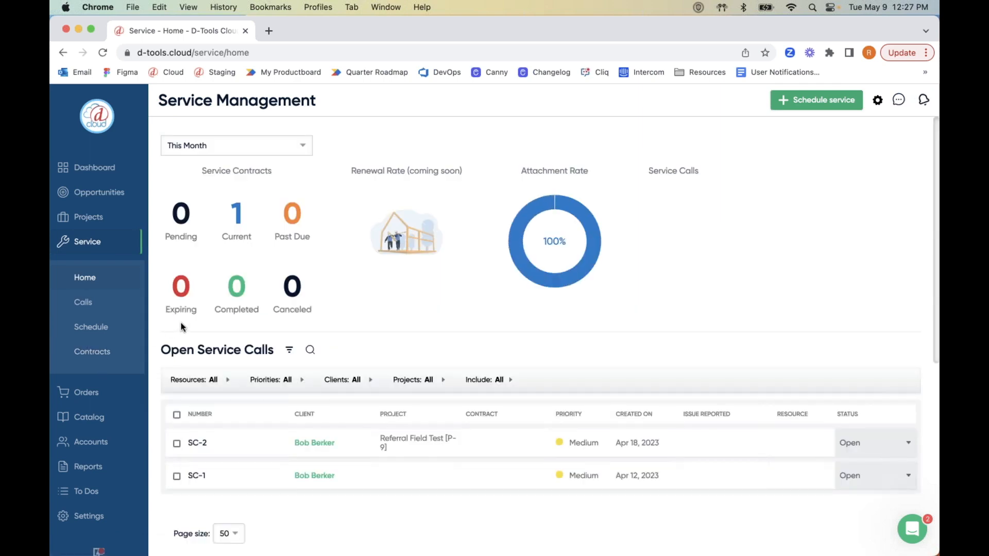
click(107, 356)
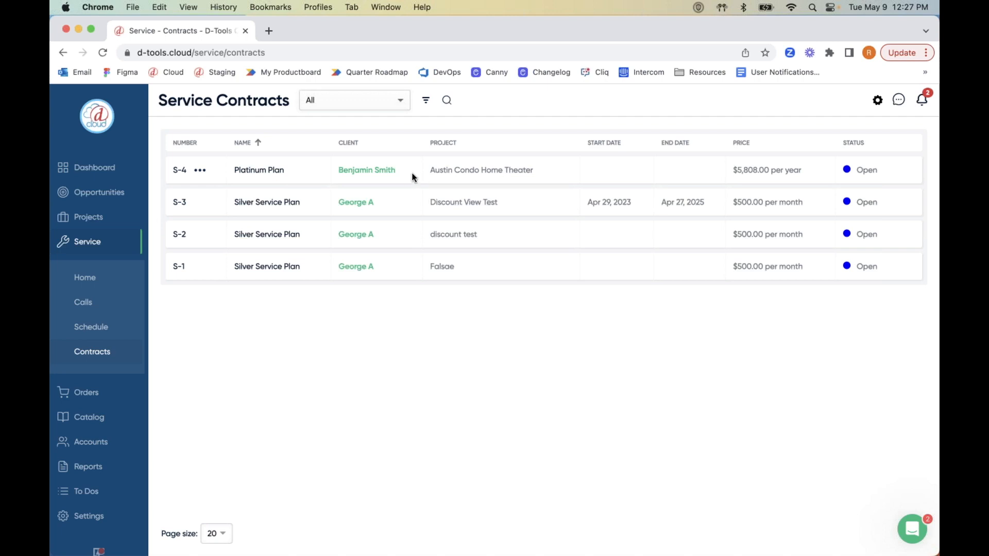
Review Platinum Plan S-4's details, service calls and payments and billing, then close it.
click(268, 174)
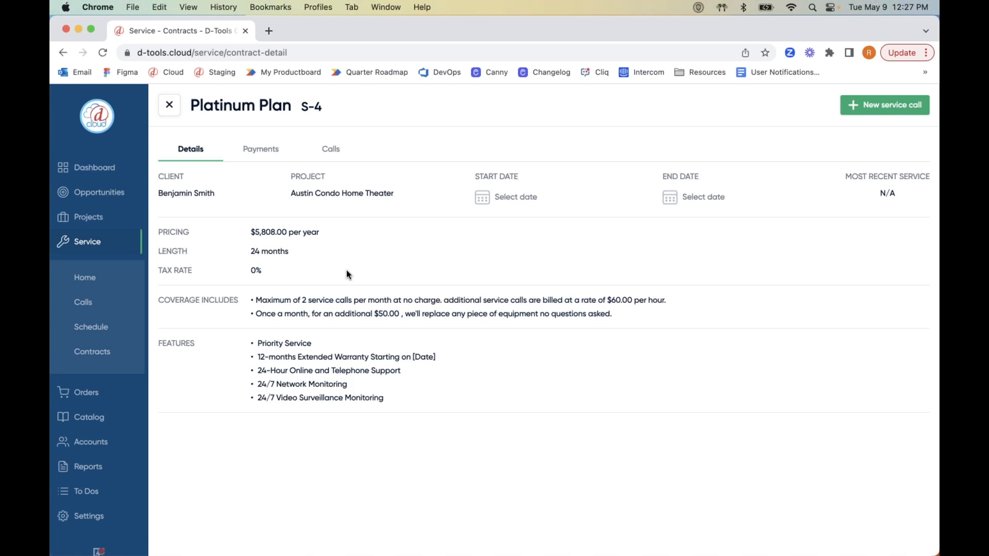
click(330, 149)
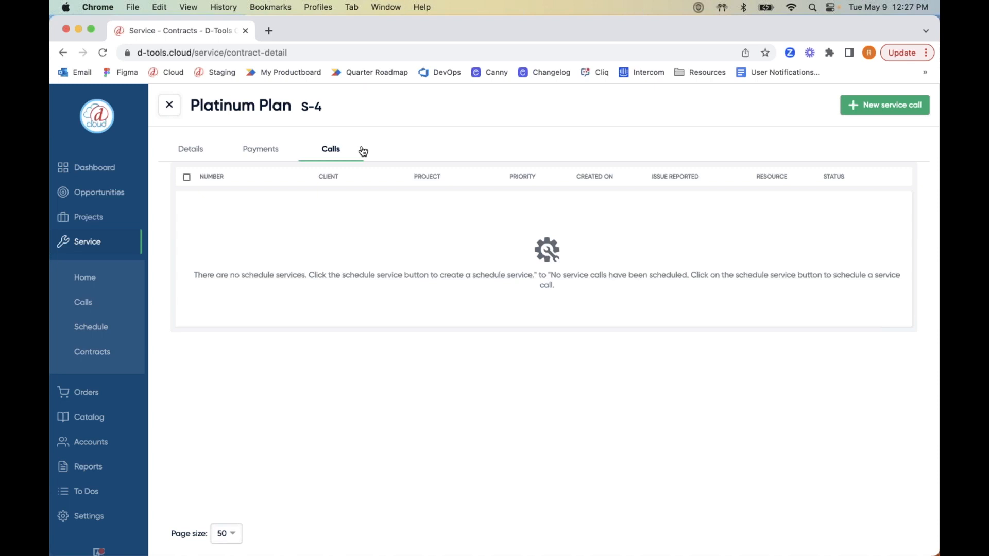
click(268, 150)
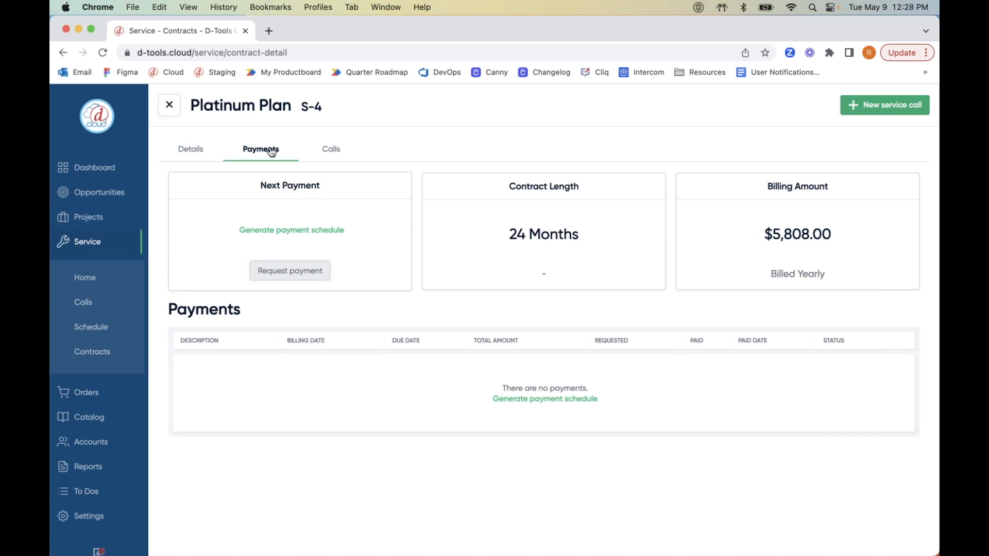
click(169, 106)
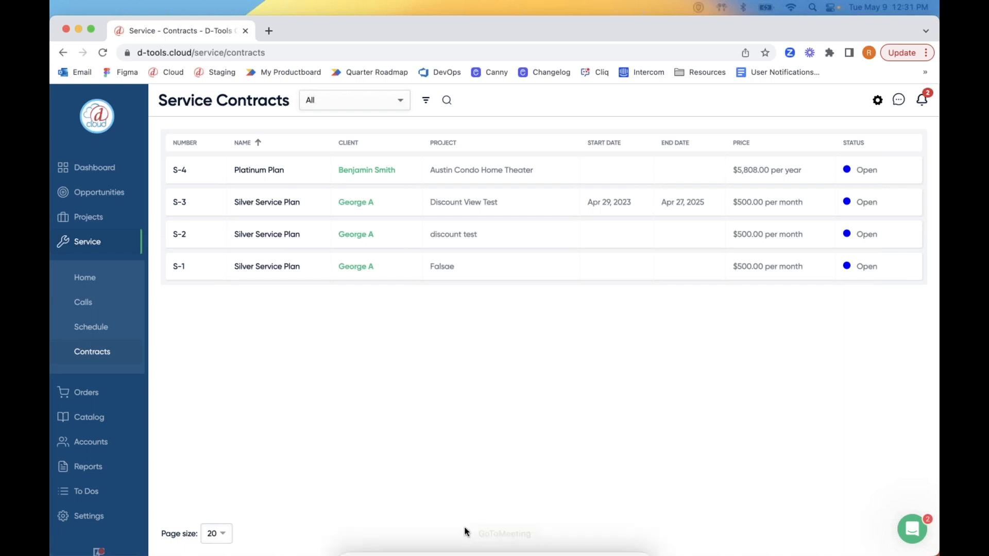
Open quote Q-27 of the SOW TEST opportunity and show its service plans.
click(95, 195)
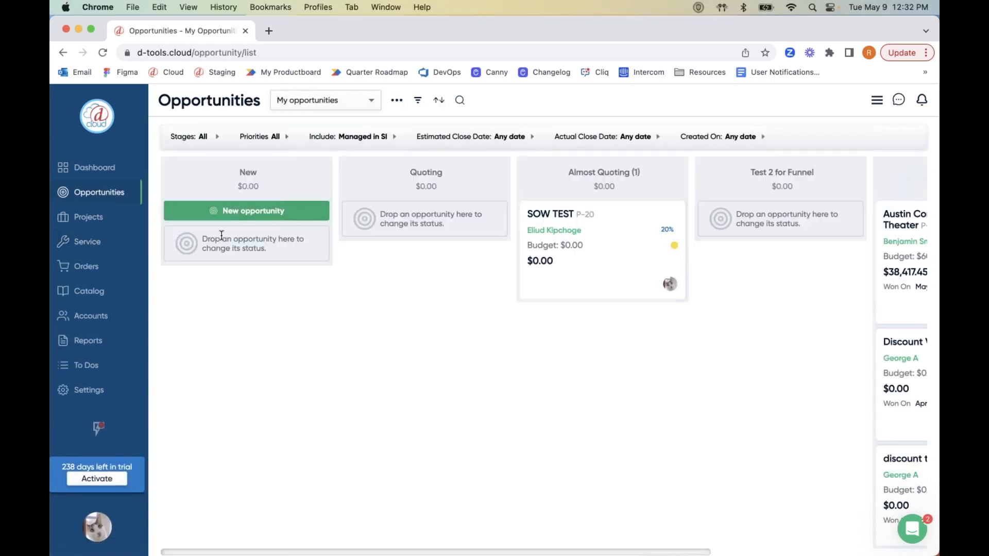
click(607, 254)
click(441, 238)
click(73, 250)
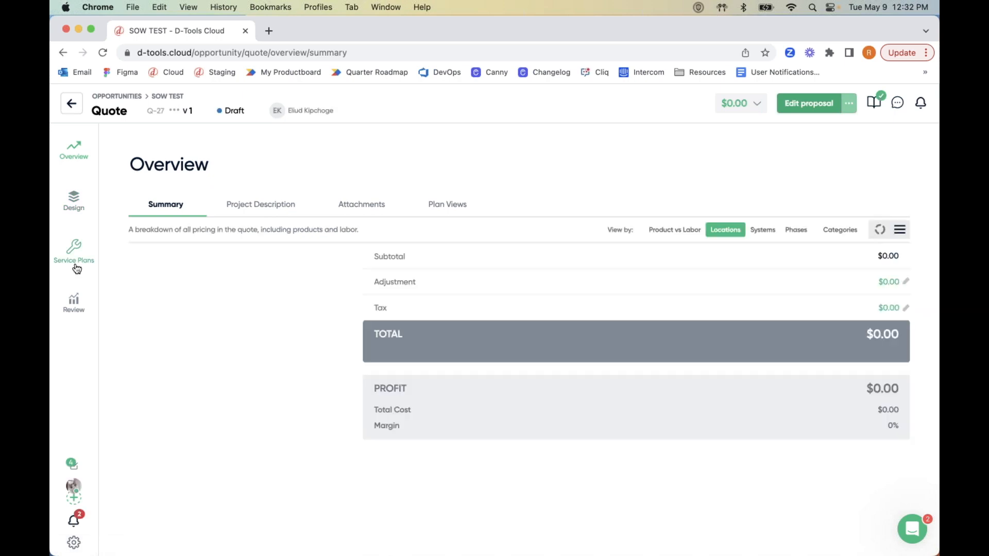
Edit the Silver Service Plan and scroll down to its lengths and billing frequencies.
click(194, 218)
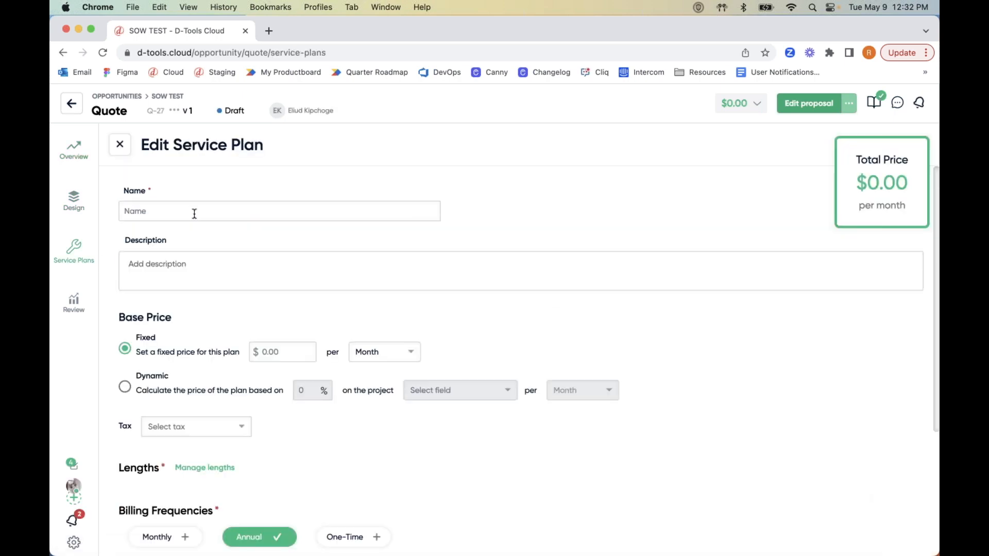
scroll(362, 293, down, 5)
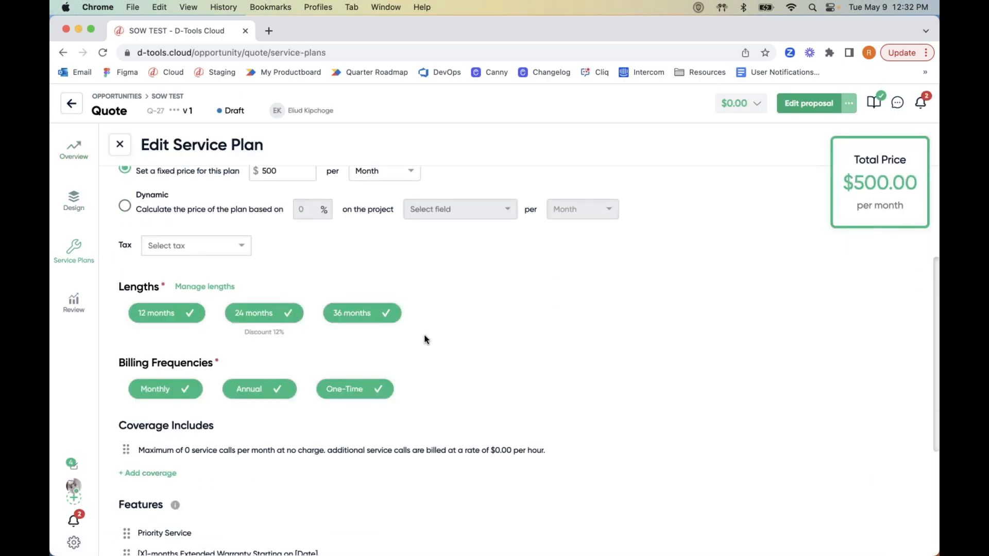